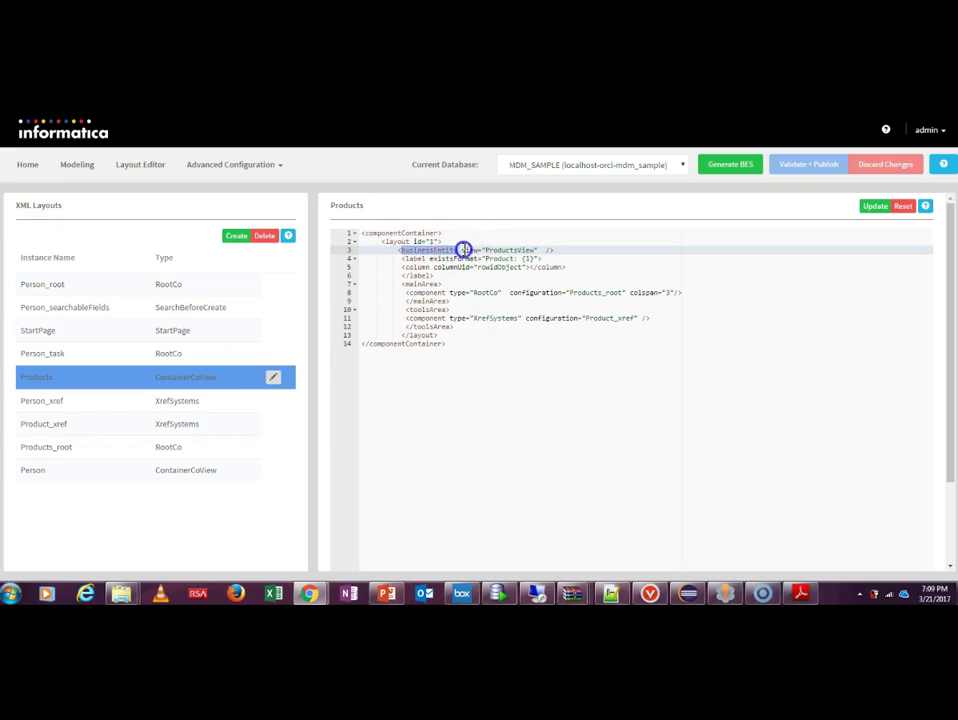
Compare the businessEntity view settings in the Products and Person container layouts
{"action": "double_click", "coordinate": [512, 250]}
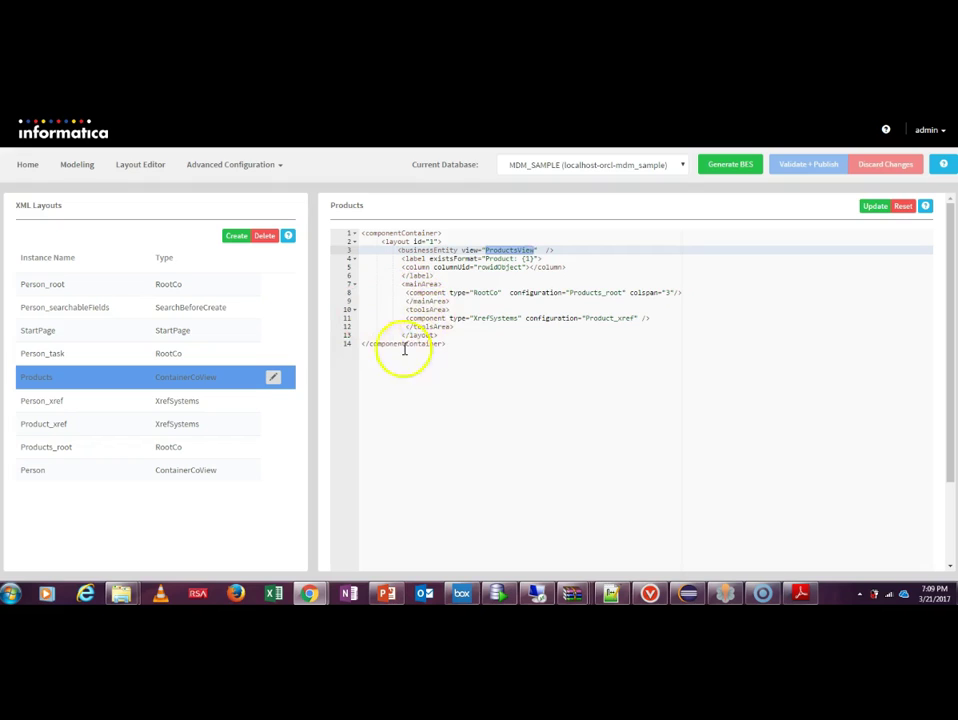
{"action": "left_click", "coordinate": [105, 475]}
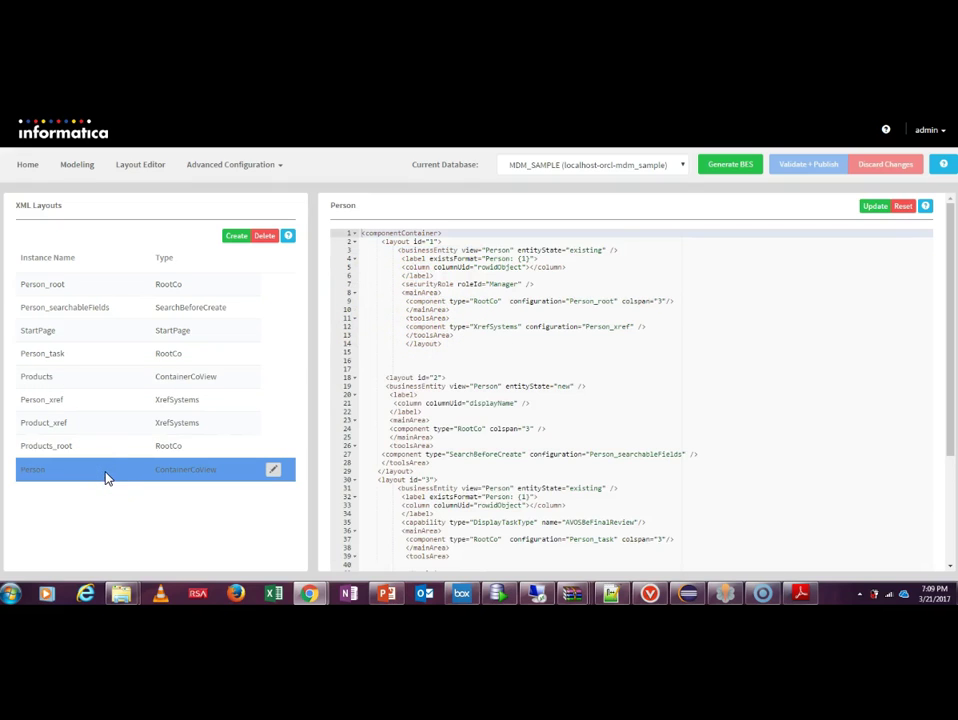
{"action": "double_click", "coordinate": [502, 251]}
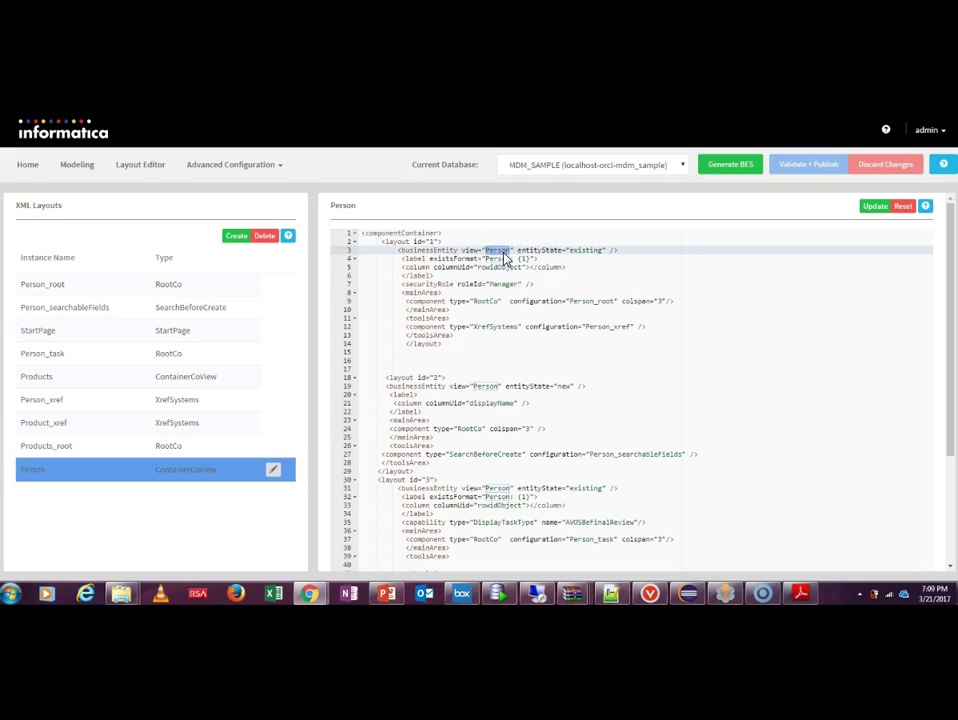
{"action": "double_click", "coordinate": [418, 251]}
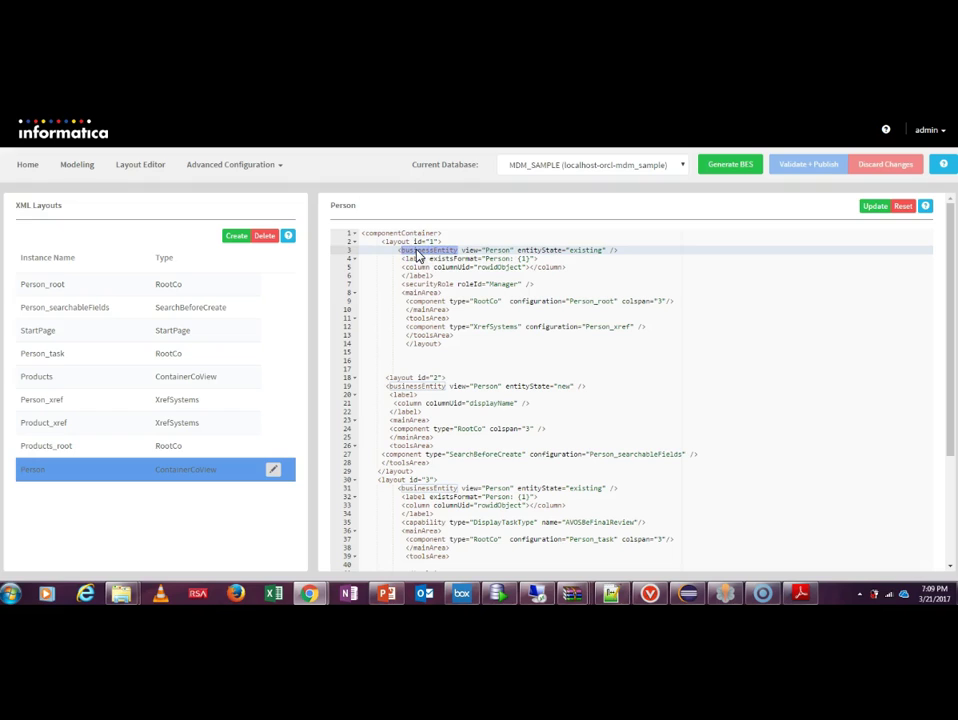
{"action": "double_click", "coordinate": [500, 251]}
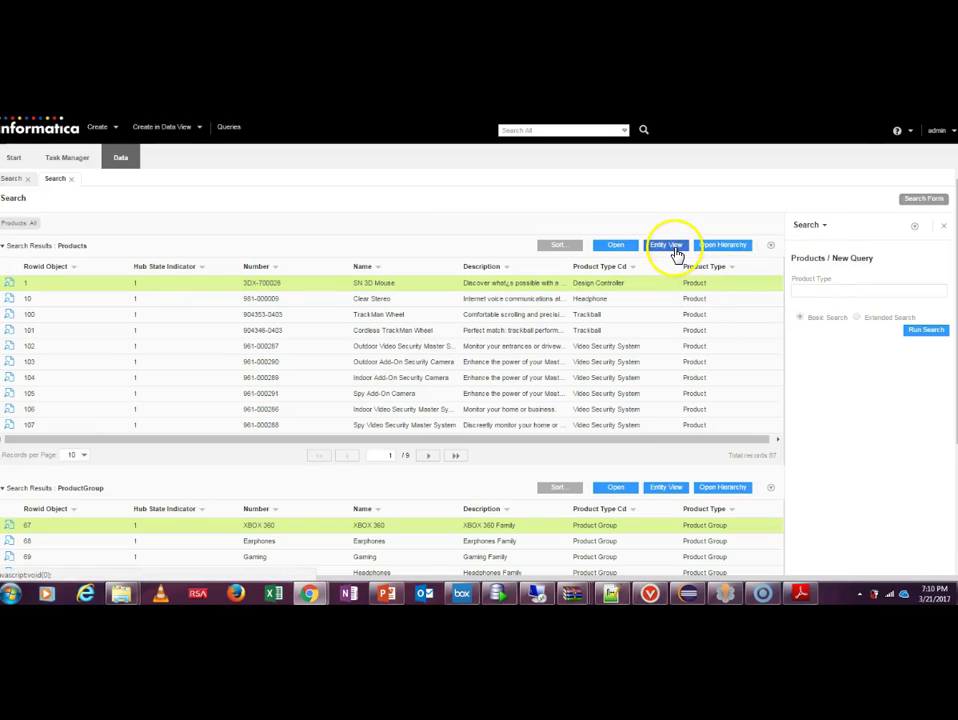
Switch to Informatica Data Director and view the first Products record and the first Person record in the Entity View
{"action": "left_click", "coordinate": [676, 250]}
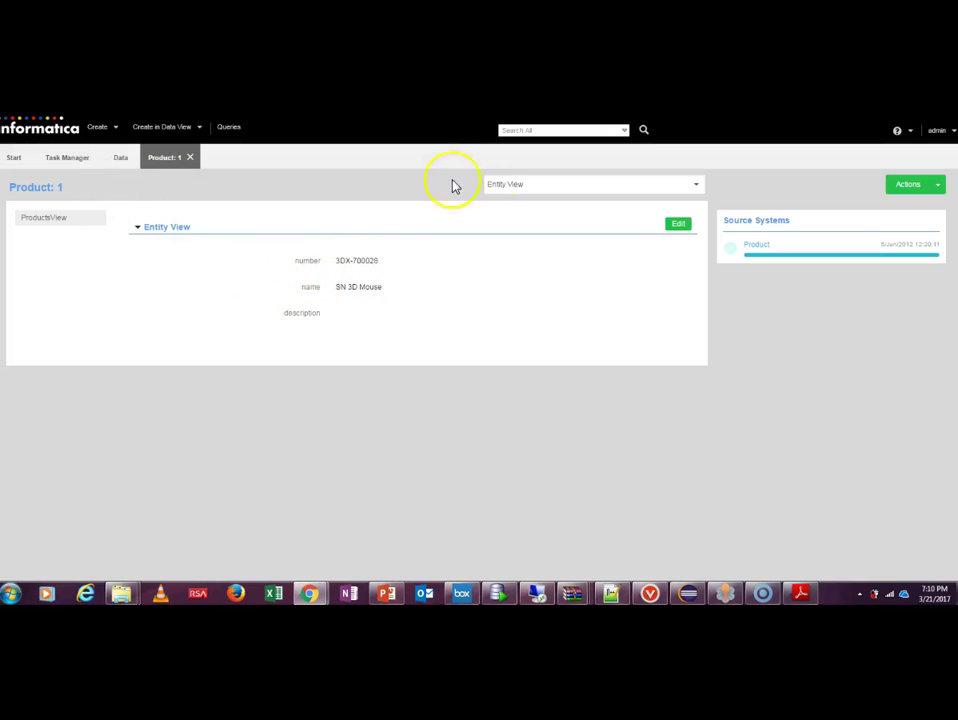
{"action": "mouse_move", "coordinate": [130, 128]}
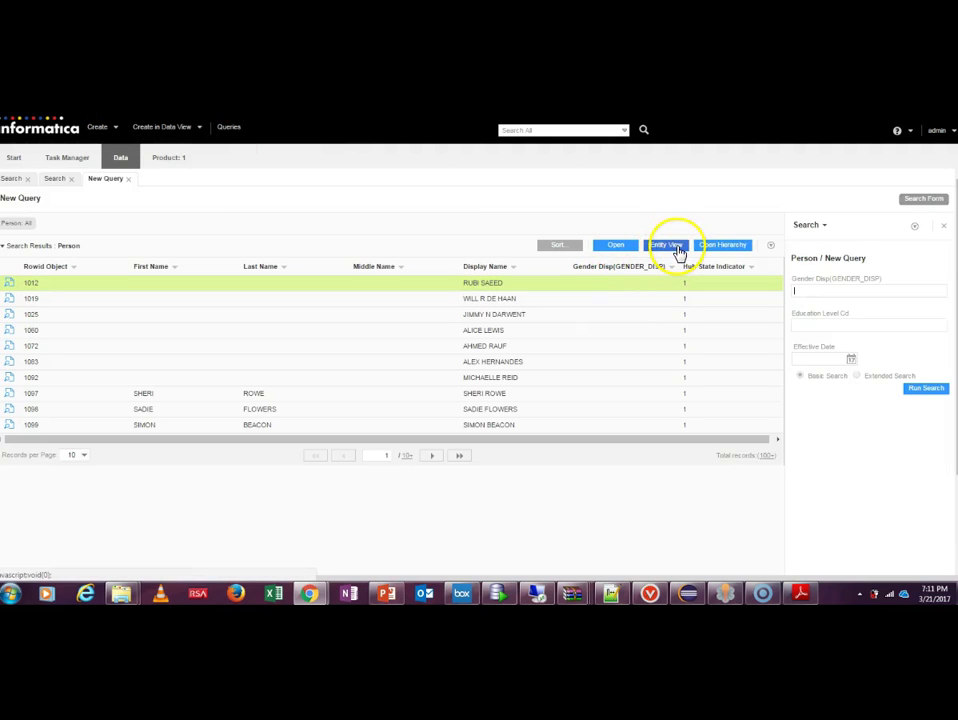
{"action": "left_click", "coordinate": [676, 248]}
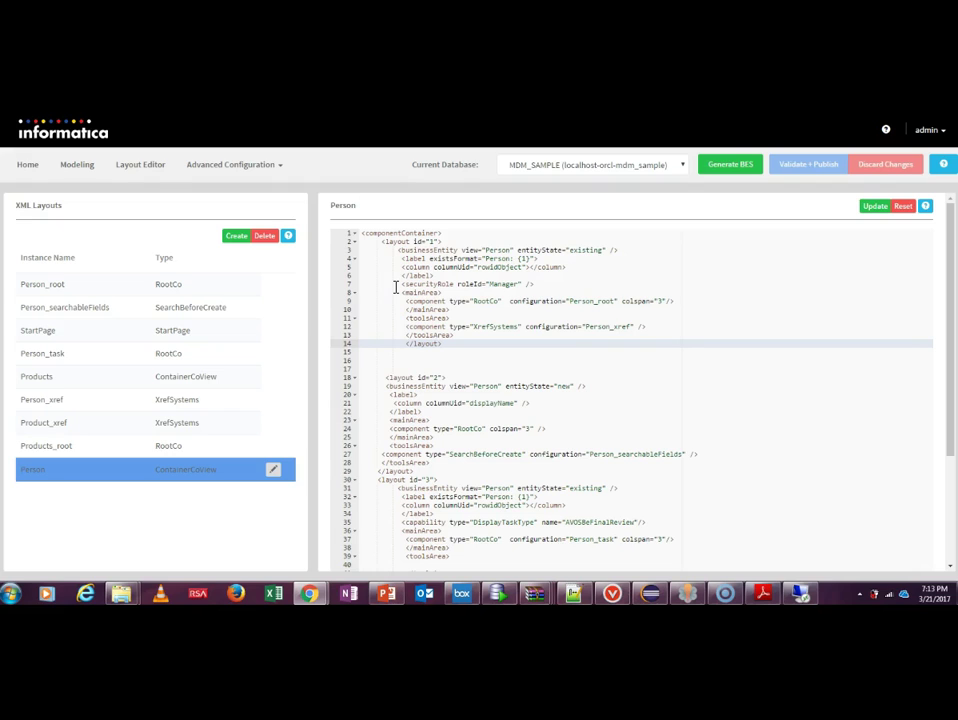
Switch to the MDM Hub Console and examine which users are assigned to the Manager and Data Steward roles
{"action": "left_click", "coordinate": [801, 591]}
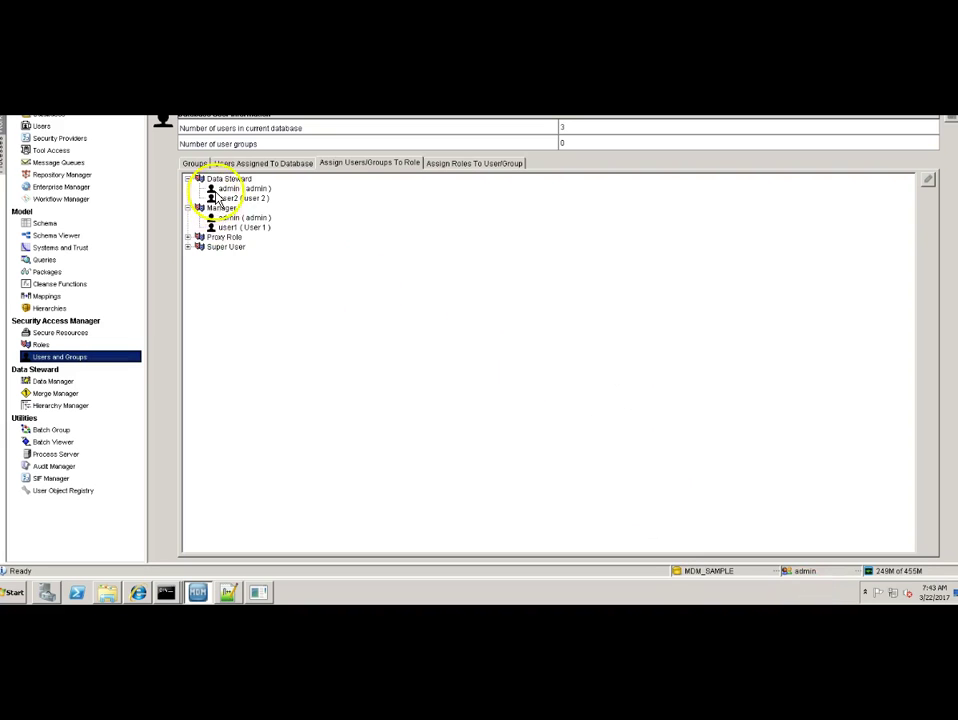
{"action": "double_click", "coordinate": [220, 208]}
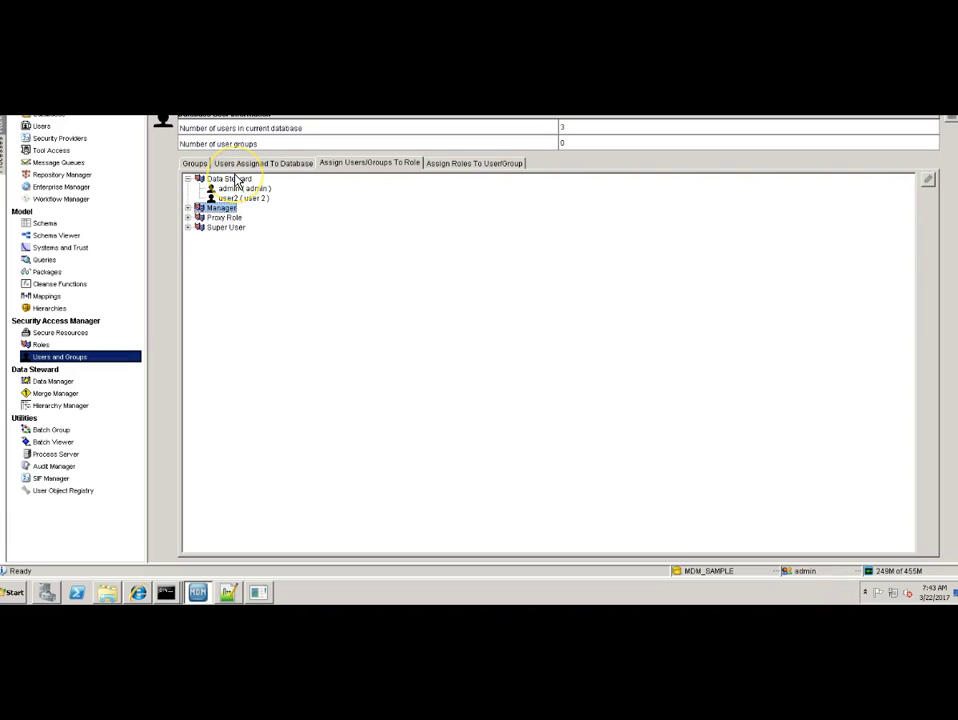
{"action": "double_click", "coordinate": [237, 180]}
{"action": "left_click", "coordinate": [188, 181]}
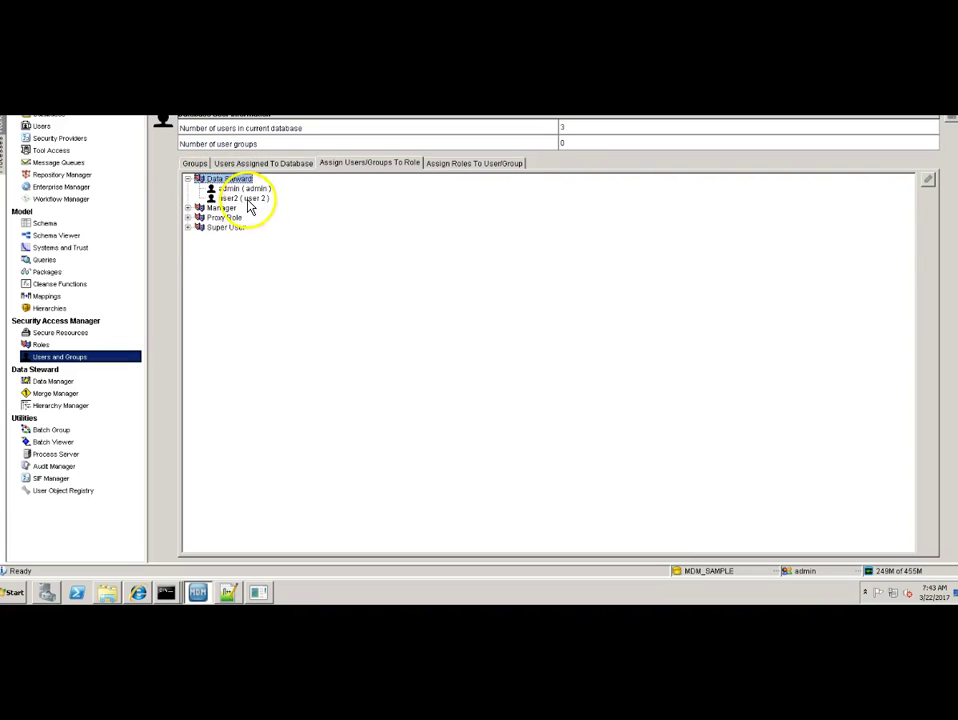
{"action": "left_click", "coordinate": [188, 209]}
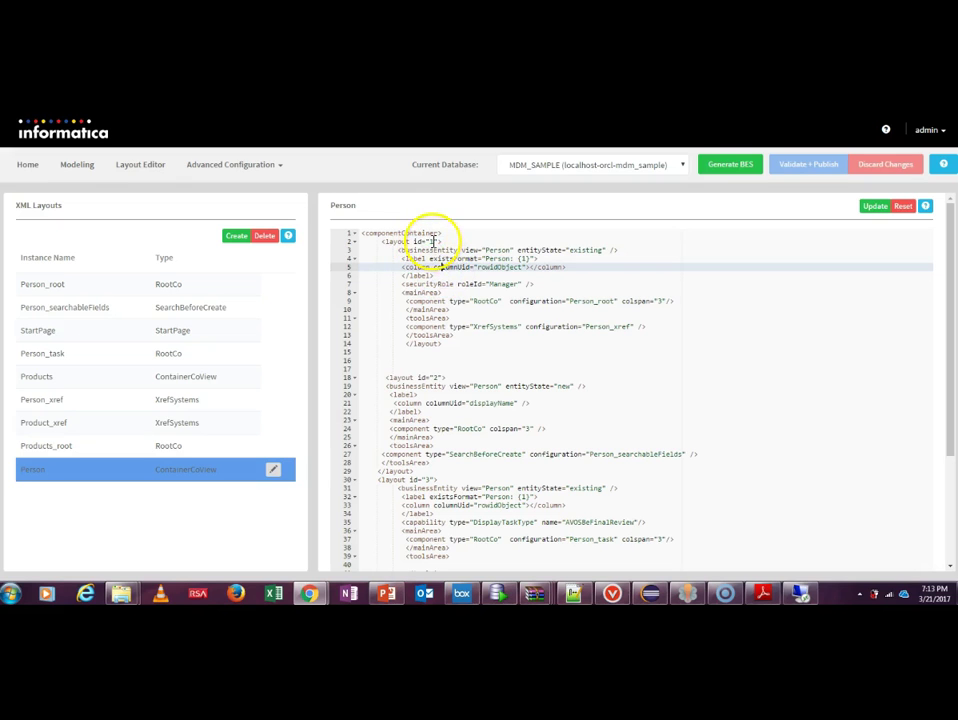
Return to the Person XML layout and examine layout 1's security role and its XrefSystems component
{"action": "double_click", "coordinate": [431, 241]}
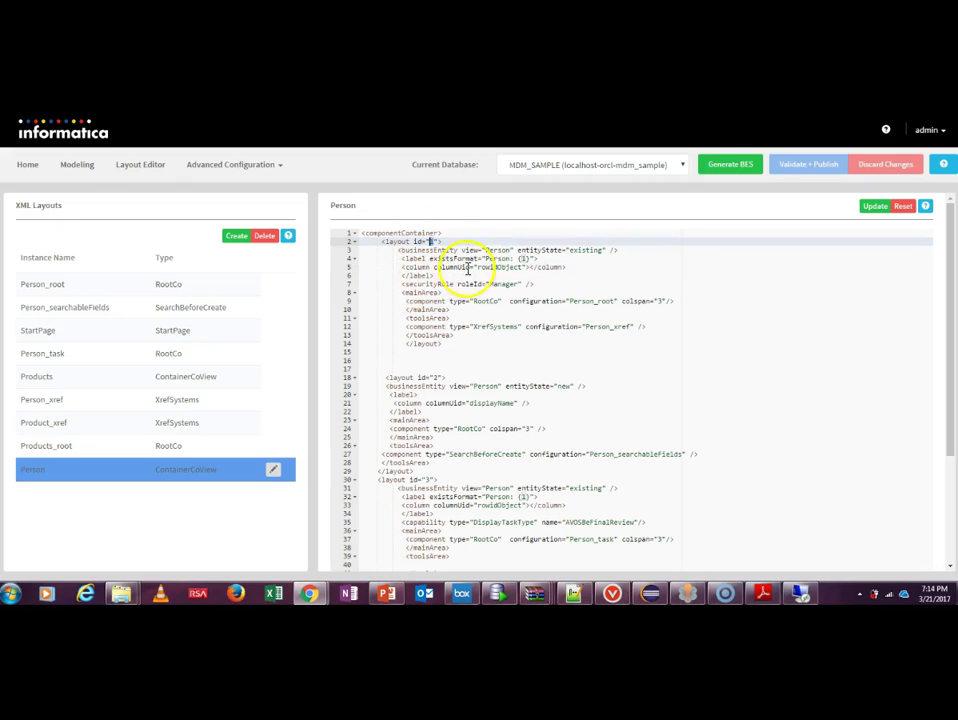
{"action": "double_click", "coordinate": [418, 284]}
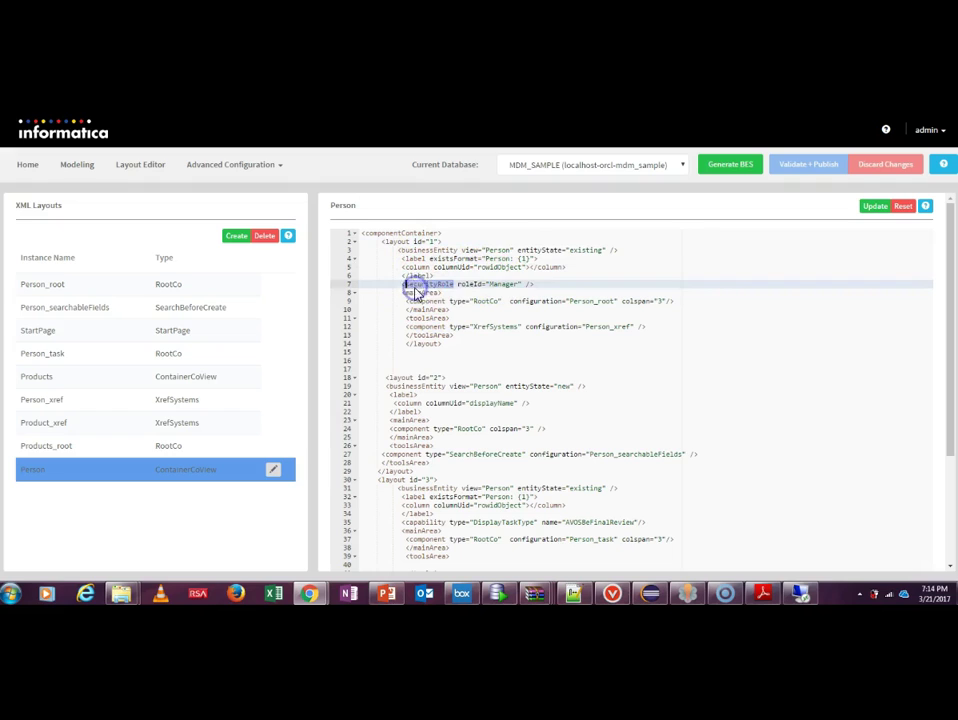
{"action": "double_click", "coordinate": [509, 284]}
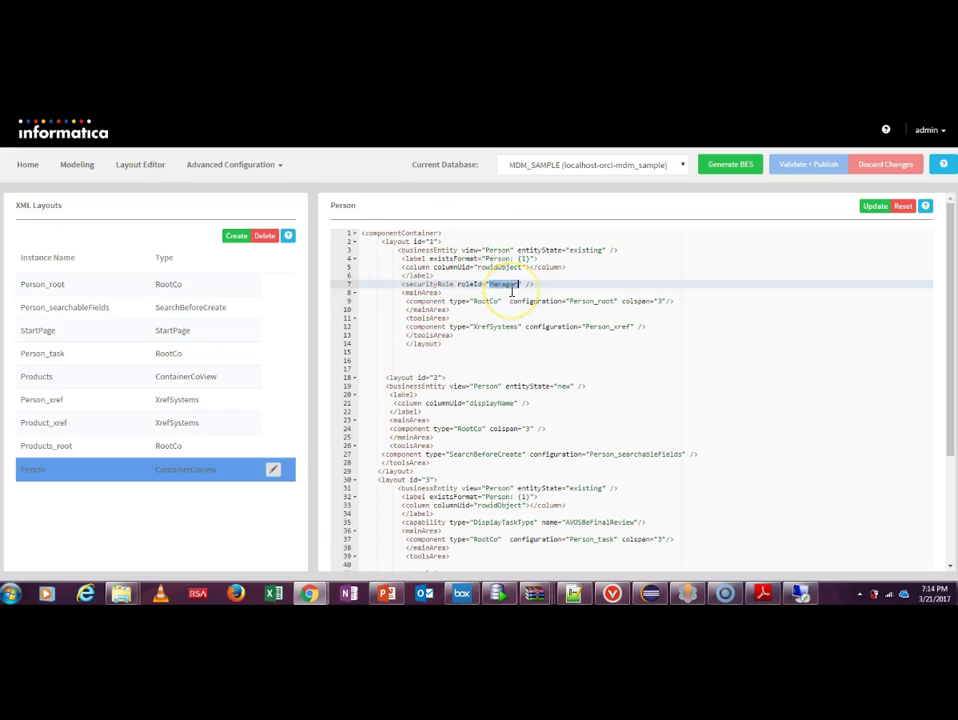
{"action": "left_click", "coordinate": [487, 333]}
{"action": "double_click", "coordinate": [497, 326]}
Examine layout 4 of the Person configuration, including its label, security role and tools area
{"action": "left_click_drag", "start_coordinate": [953, 363], "coordinate": [940, 470]}
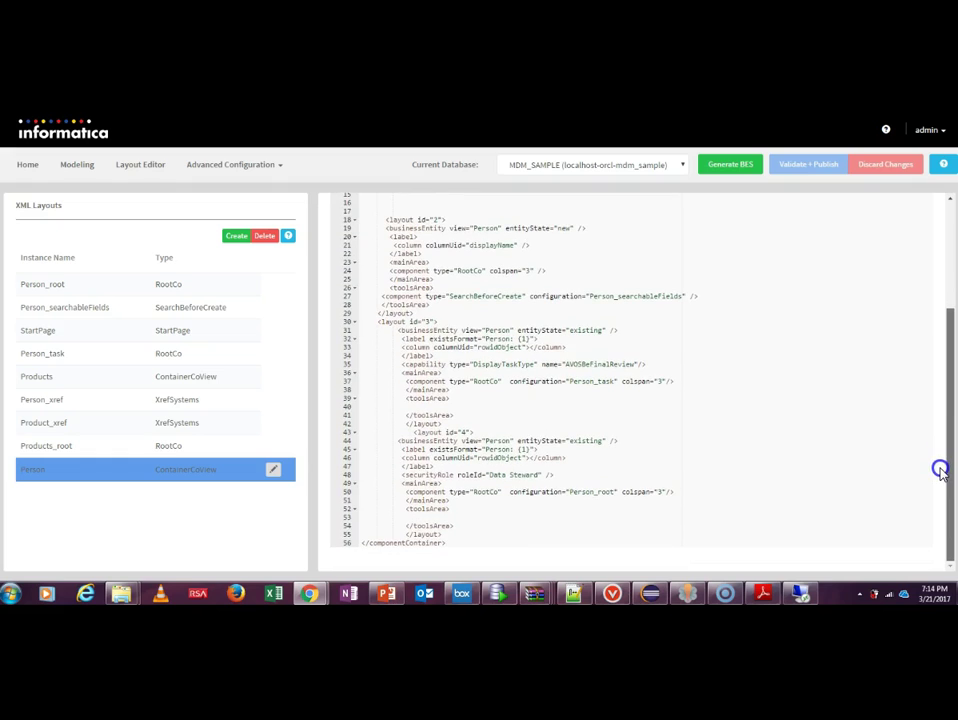
{"action": "double_click", "coordinate": [495, 449]}
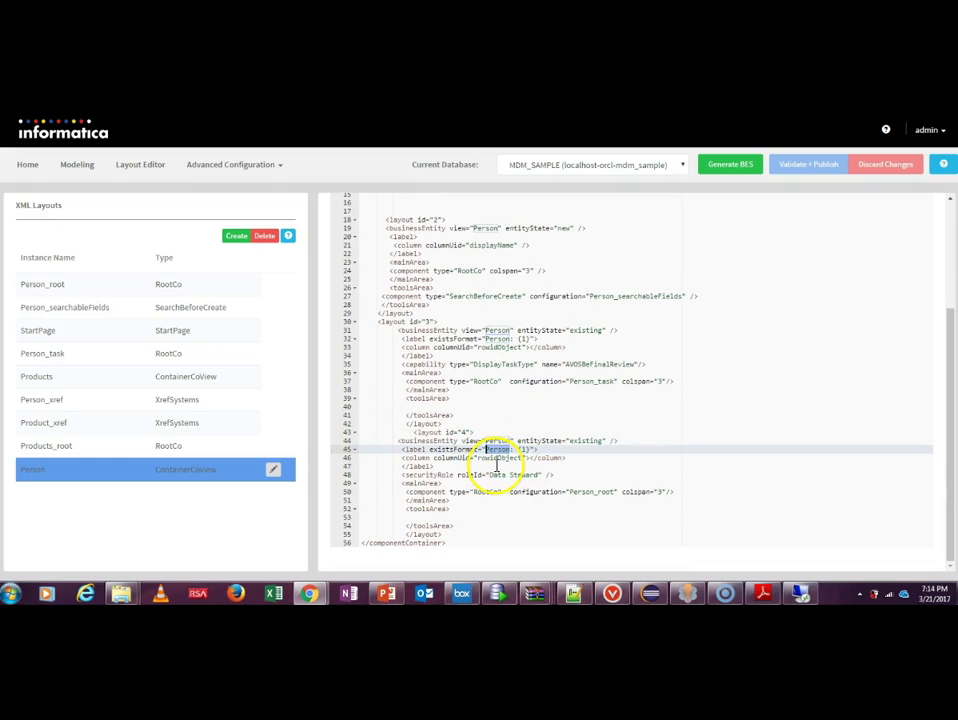
{"action": "left_click", "coordinate": [495, 464]}
{"action": "left_click", "coordinate": [503, 482]}
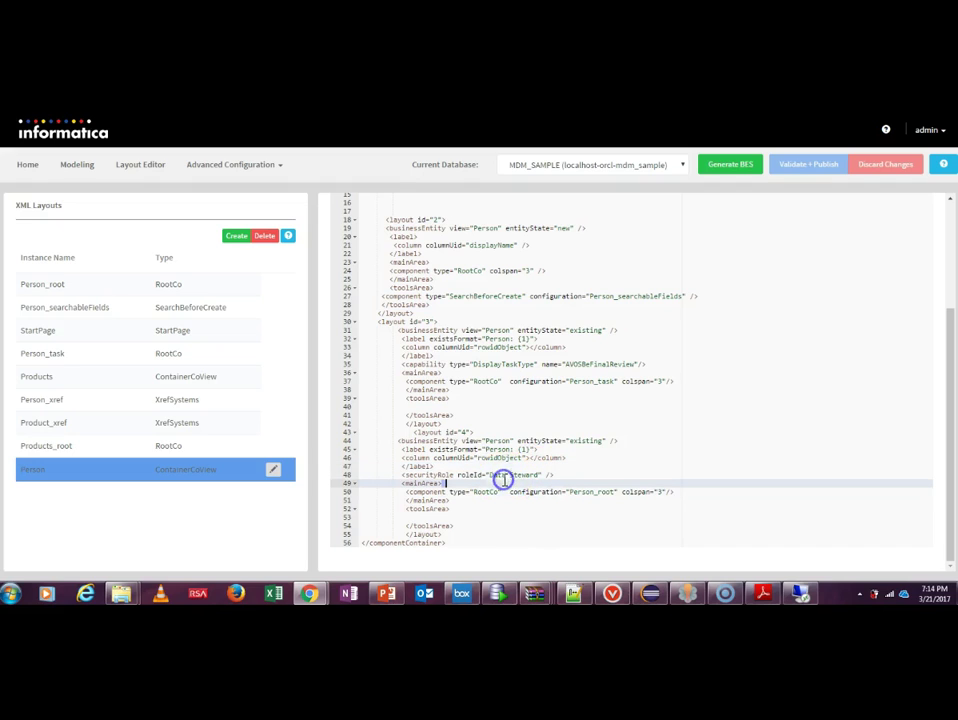
{"action": "left_click", "coordinate": [488, 474]}
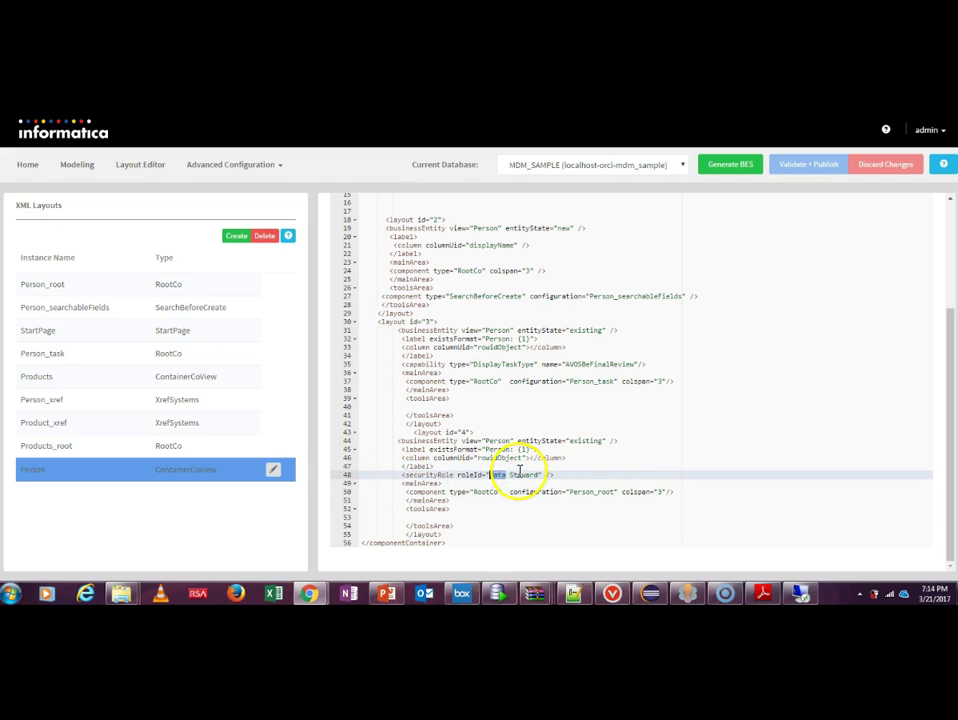
{"action": "left_click", "coordinate": [429, 520]}
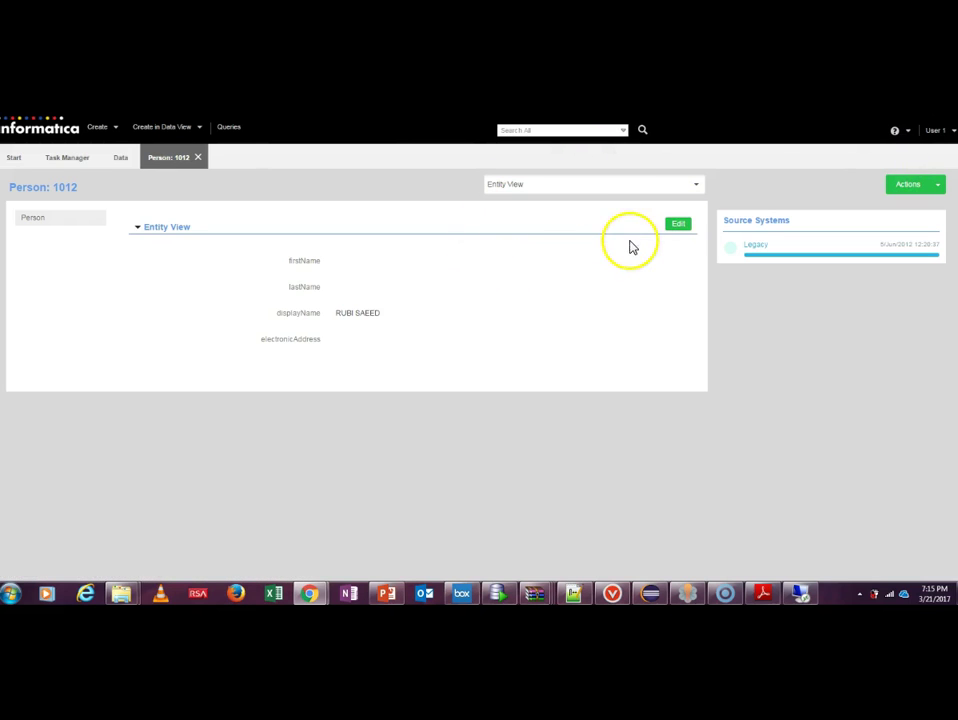
Switch to Informatica Data Director, check the signed-in account beside the open Person record, and log it out
{"action": "left_click", "coordinate": [937, 132]}
{"action": "left_click", "coordinate": [731, 355]}
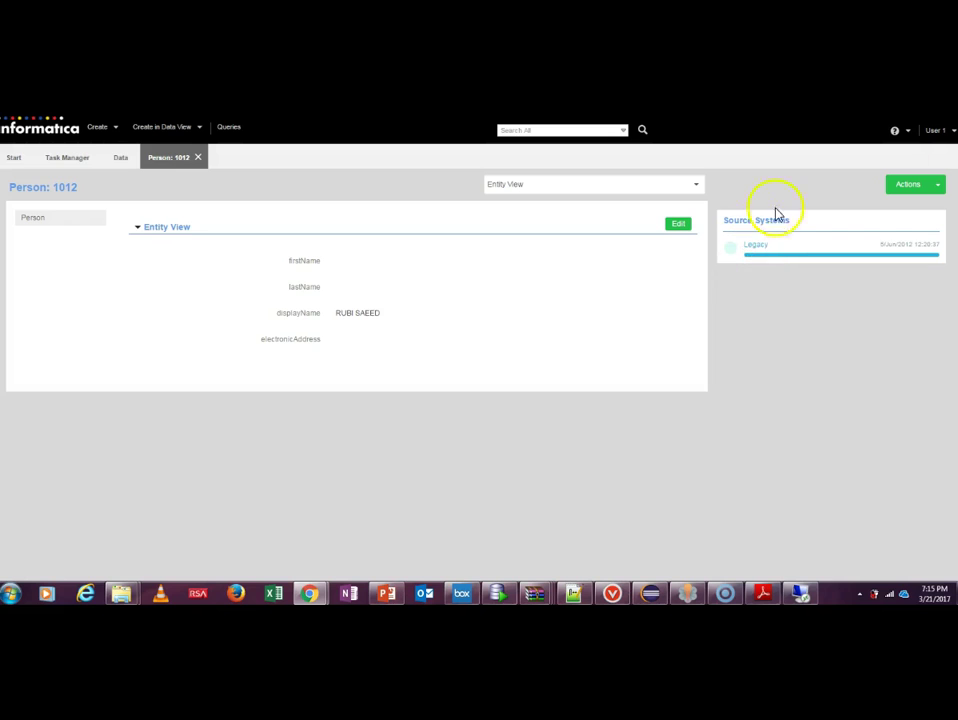
{"action": "mouse_move", "coordinate": [932, 134]}
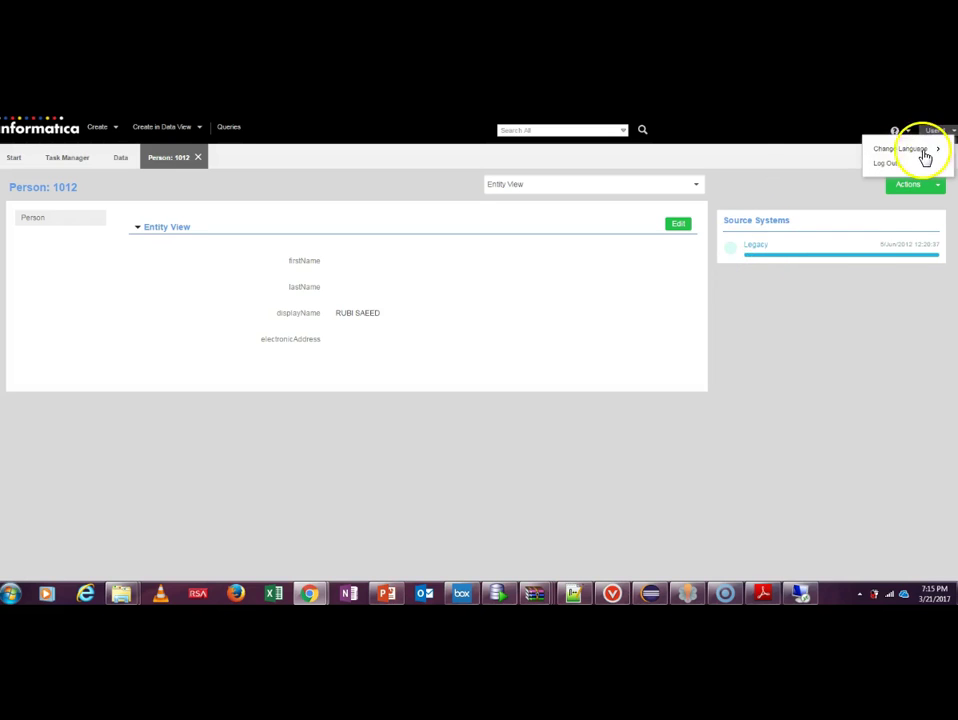
{"action": "left_click", "coordinate": [916, 161]}
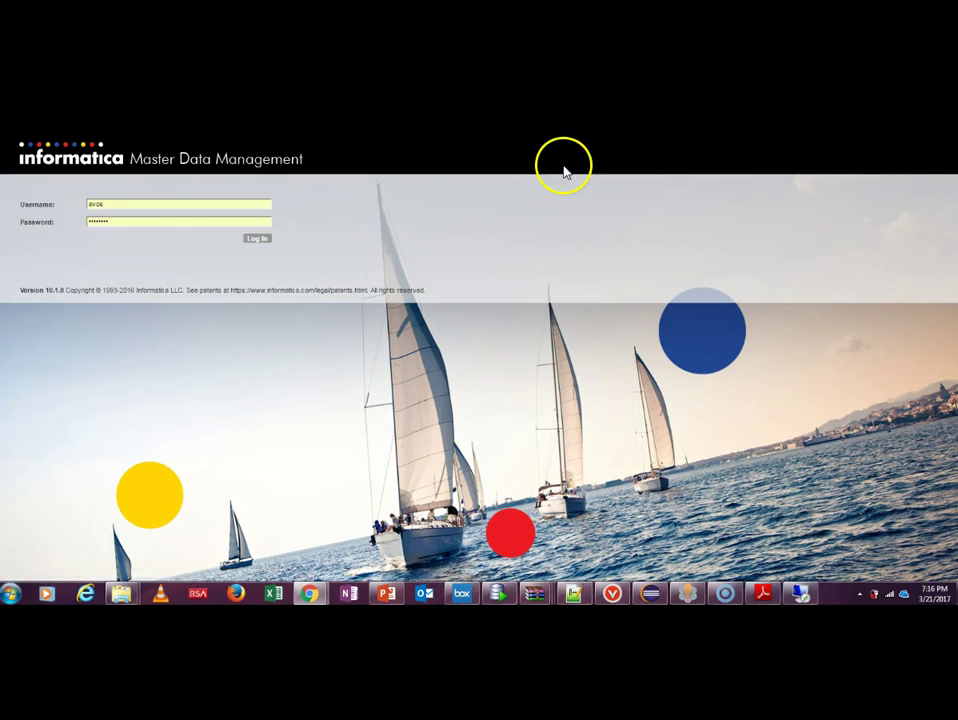
Log in with the username user2 and the account password
{"action": "double_click", "coordinate": [140, 205]}
{"action": "type", "text": "user2"}
{"action": "key", "text": "Tab"}
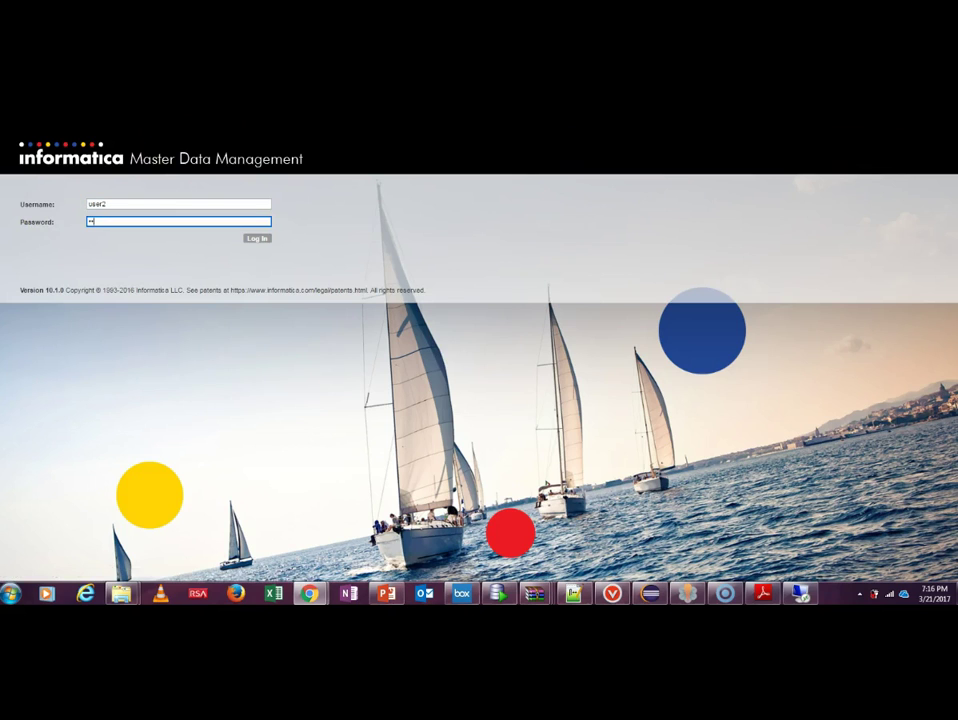
{"action": "key", "text": "Return"}
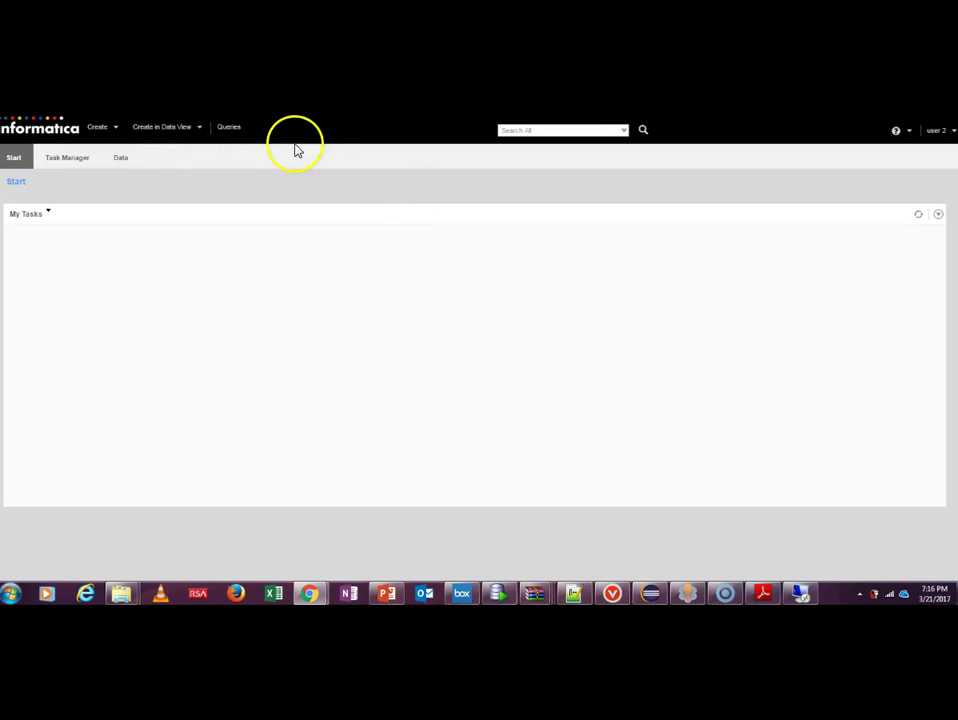
Query the Person records as user2 and view the first one in the Entity View, checking the signed-in account
{"action": "left_click", "coordinate": [225, 130]}
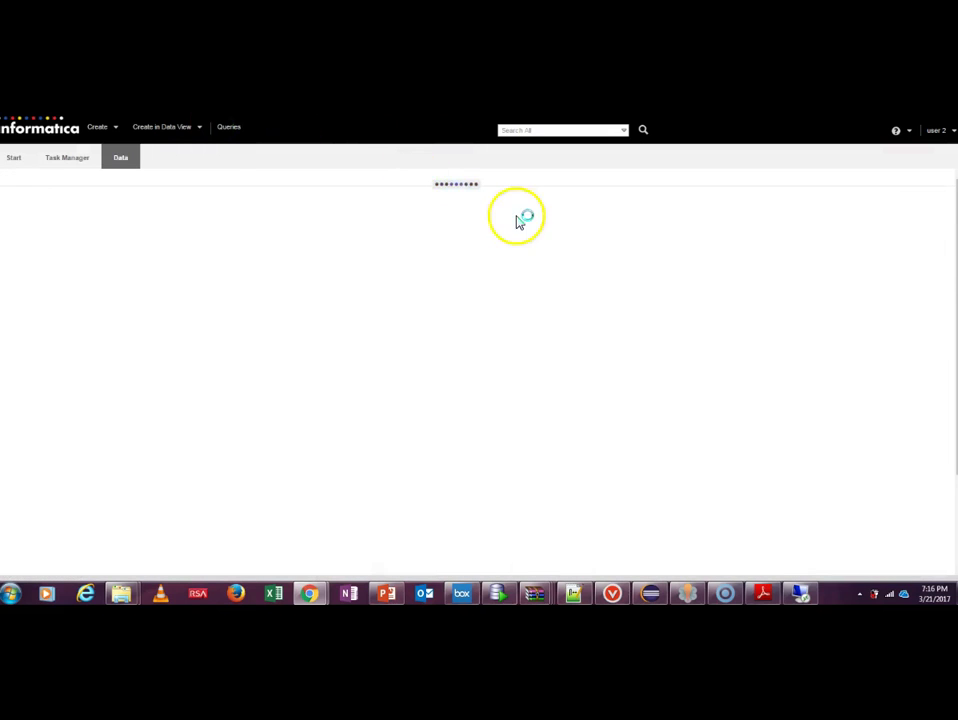
{"action": "left_click", "coordinate": [838, 270]}
{"action": "left_click", "coordinate": [916, 293]}
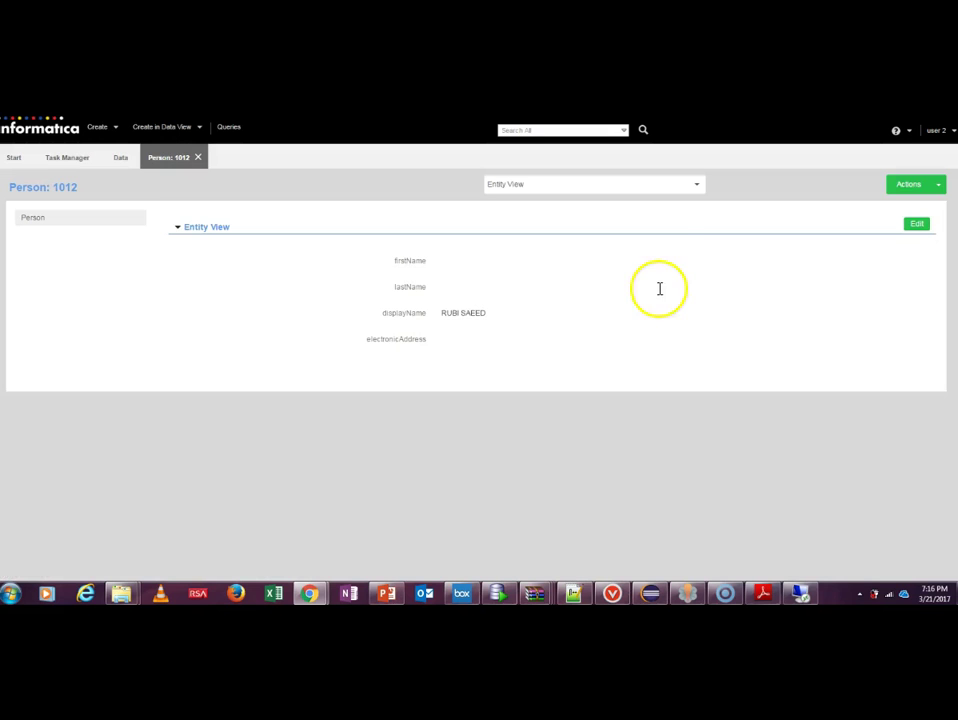
{"action": "left_click", "coordinate": [940, 132]}
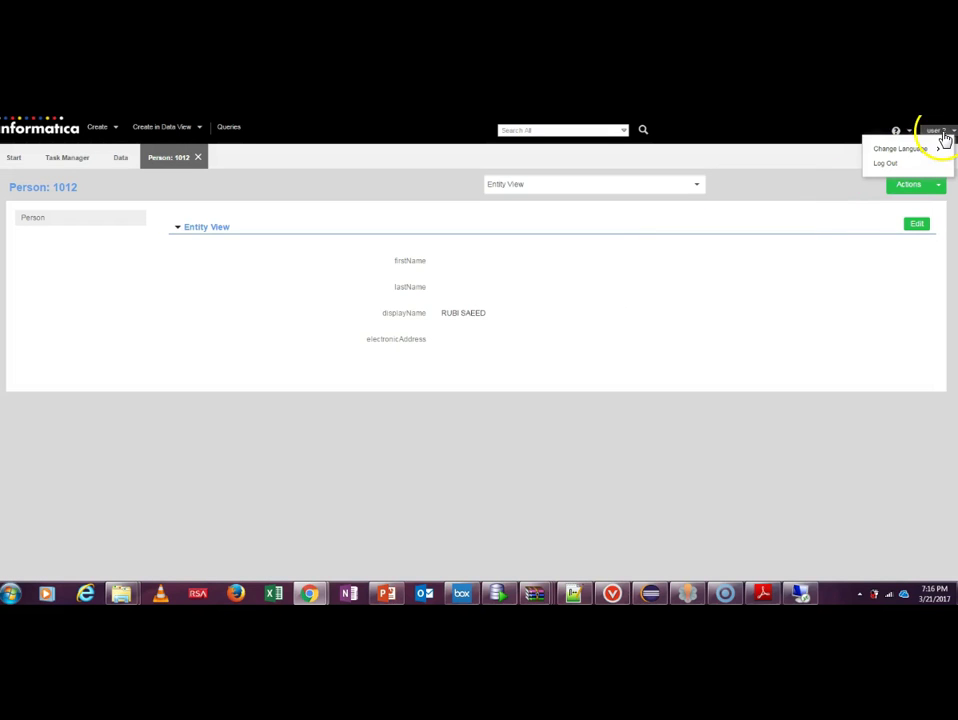
{"action": "left_click", "coordinate": [723, 255]}
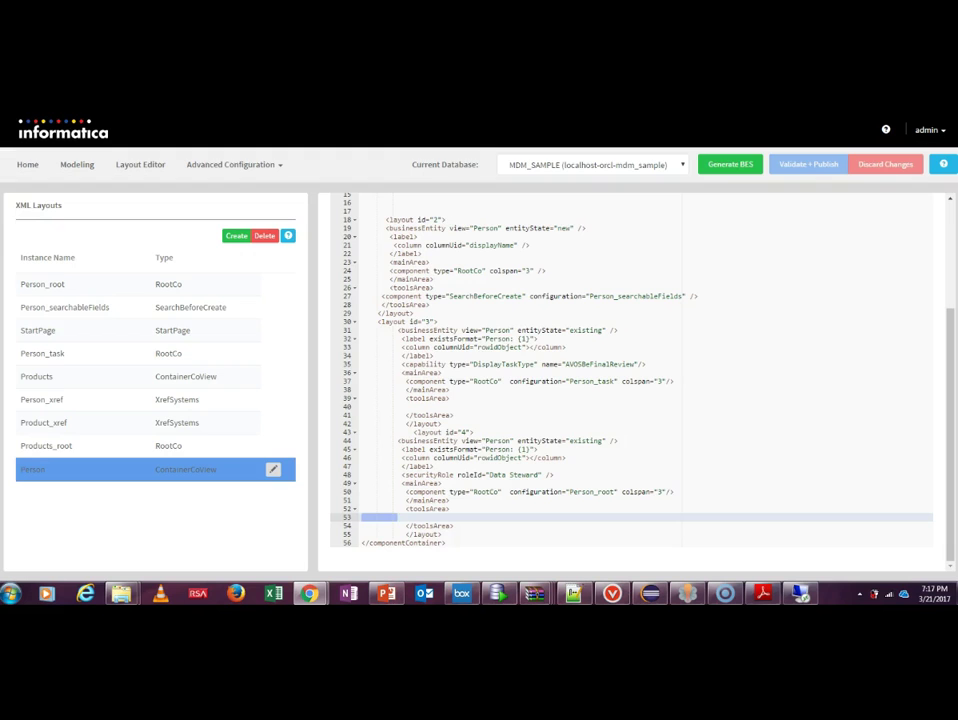
Switch to the Provisioning Tool and examine the existing-state layout 1 and new-state layout 2 in the Person configuration
{"action": "left_click", "coordinate": [544, 323]}
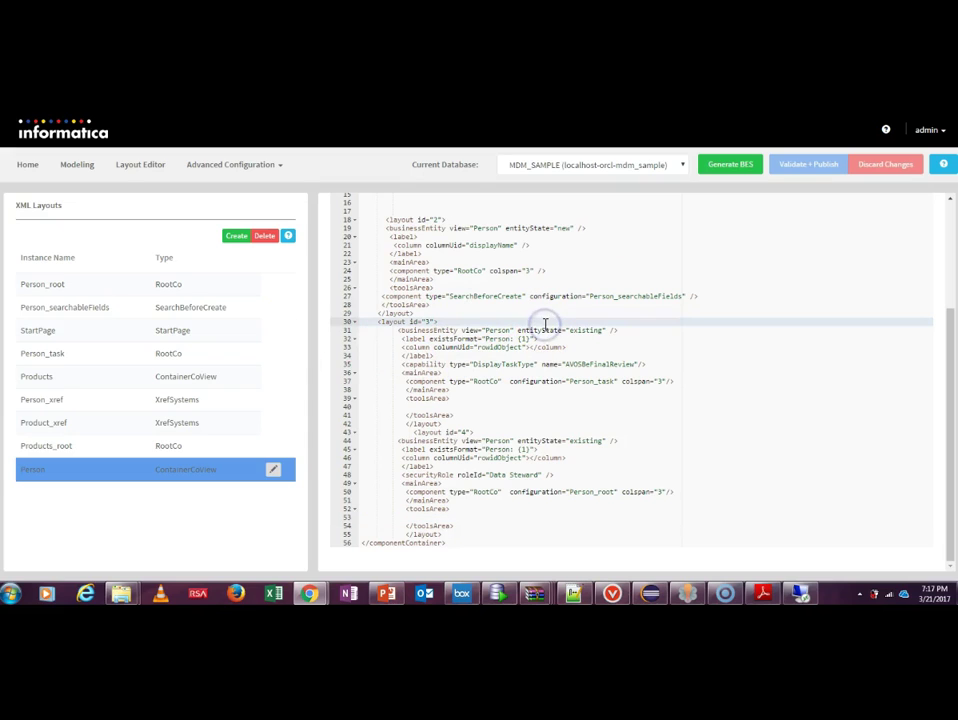
{"action": "key", "text": "Down"}
{"action": "key", "text": "Up"}
{"action": "key", "text": "Up"}
{"action": "key", "text": "Up"}
{"action": "key", "text": "Up"}
{"action": "key", "text": "Up"}
{"action": "key", "text": "Up"}
{"action": "key", "text": "Up"}
{"action": "key", "text": "Up"}
{"action": "key", "text": "Up"}
{"action": "key", "text": "Up"}
{"action": "key", "text": "Up"}
{"action": "key", "text": "Up"}
{"action": "key", "text": "Up"}
{"action": "key", "text": "Up"}
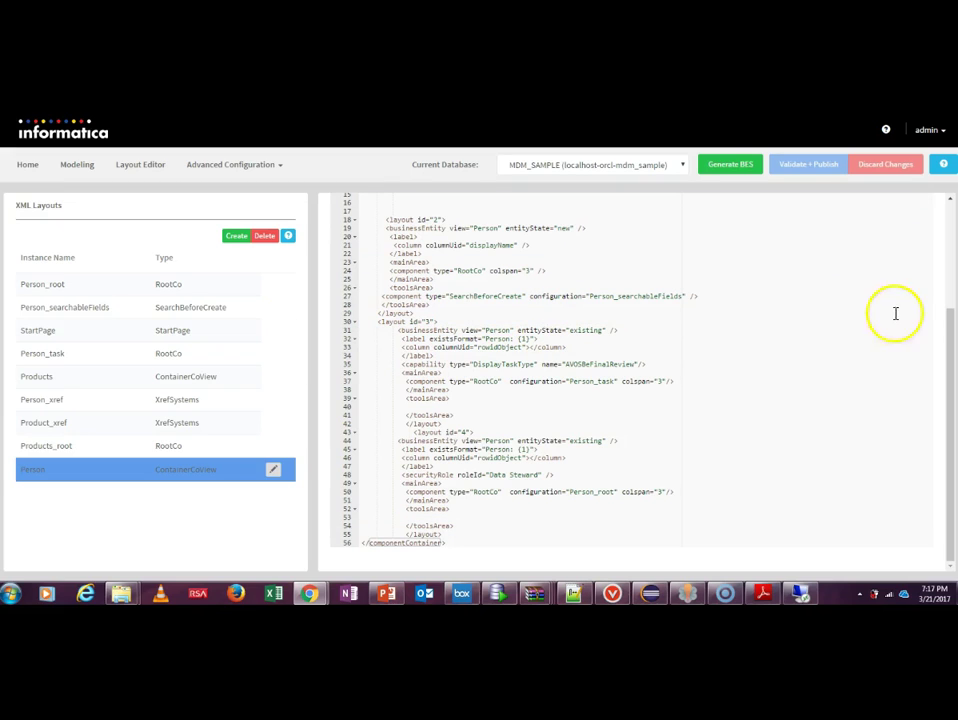
{"action": "left_click_drag", "start_coordinate": [947, 338], "coordinate": [948, 233]}
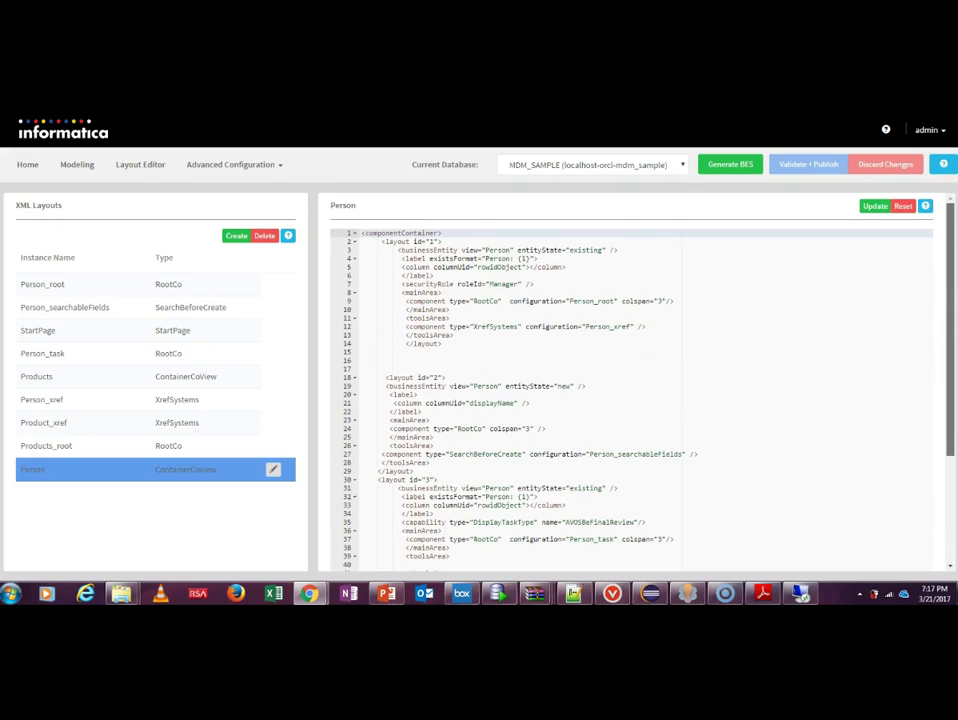
{"action": "left_click", "coordinate": [547, 245]}
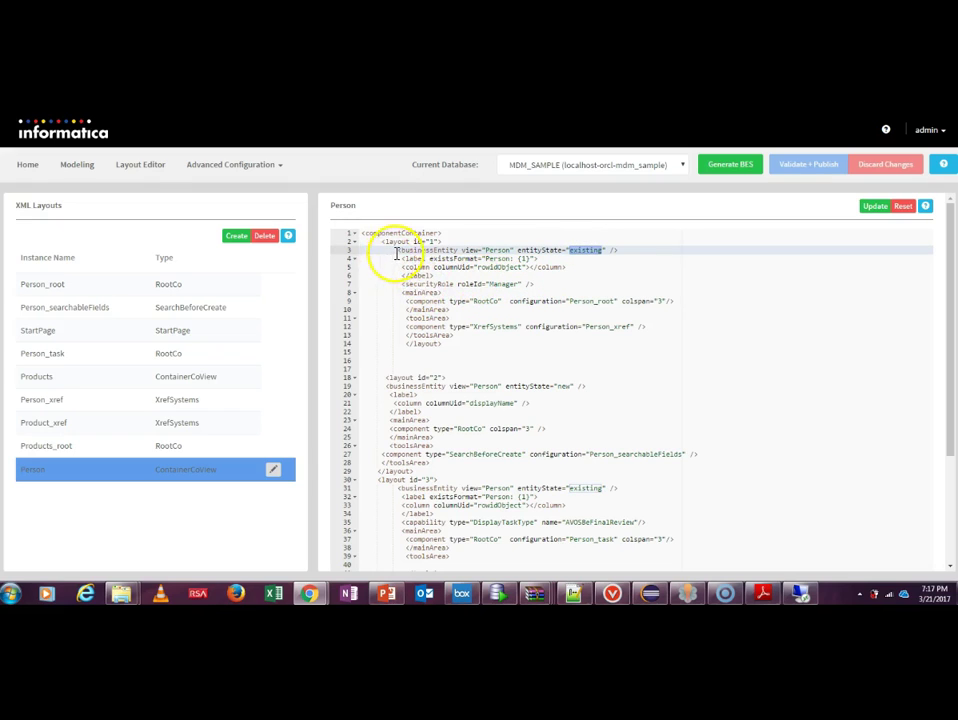
{"action": "left_click_drag", "start_coordinate": [395, 250], "coordinate": [451, 343]}
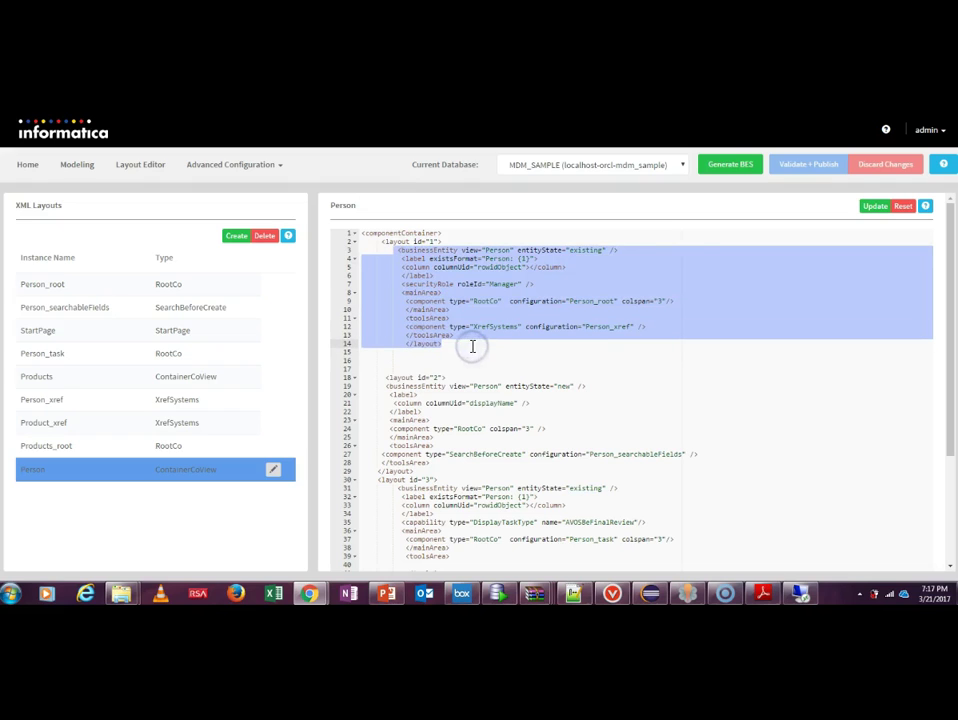
{"action": "left_click", "coordinate": [475, 367]}
{"action": "left_click", "coordinate": [397, 385]}
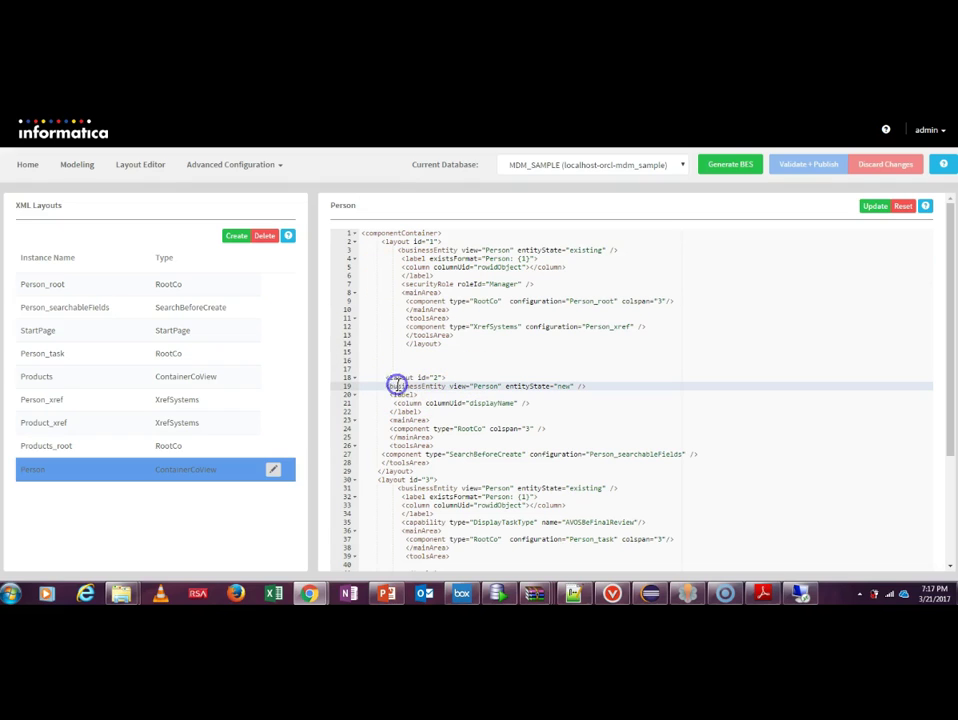
{"action": "left_click", "coordinate": [528, 392]}
{"action": "left_click_drag", "start_coordinate": [386, 404], "coordinate": [440, 471]}
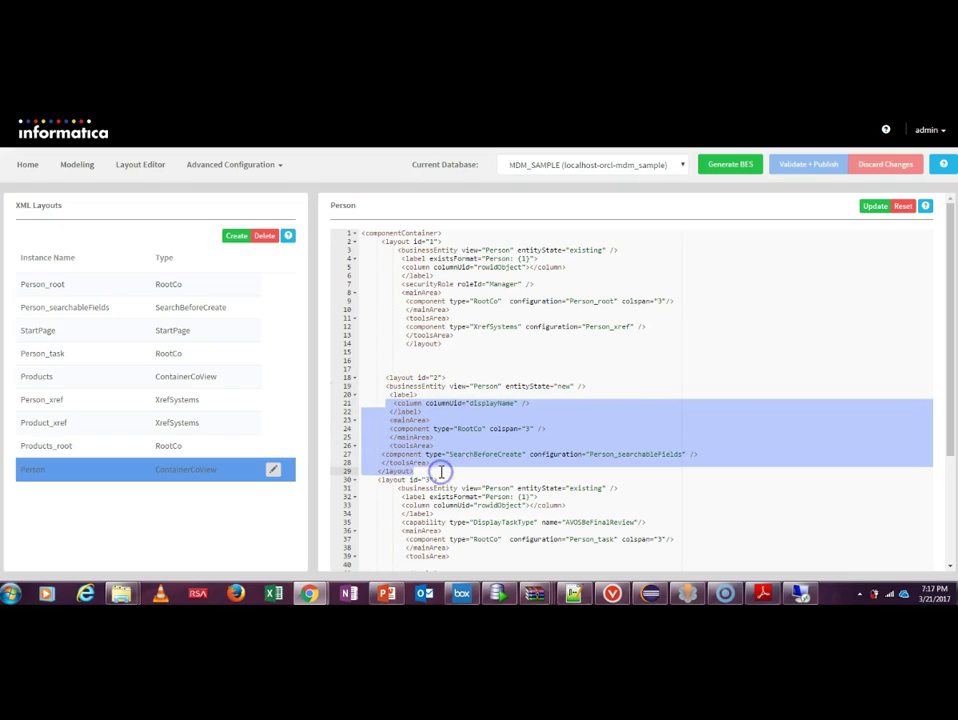
{"action": "left_click", "coordinate": [440, 472]}
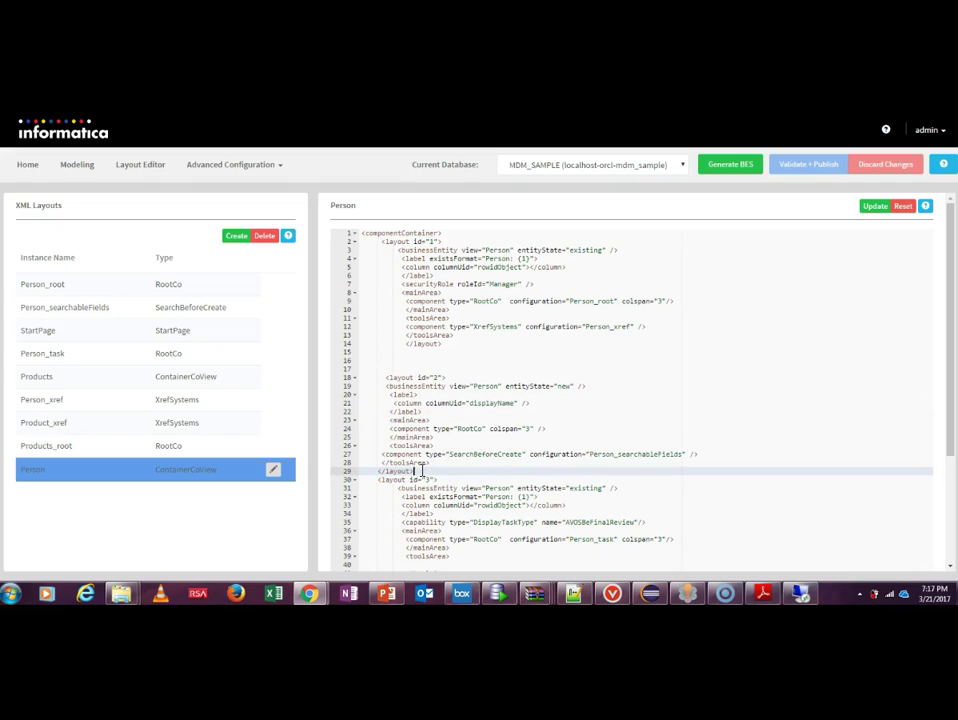
Compare layout 1's security role and XrefSystems component with layout 2's new entity state and SearchBeforeCreate component
{"action": "double_click", "coordinate": [473, 284]}
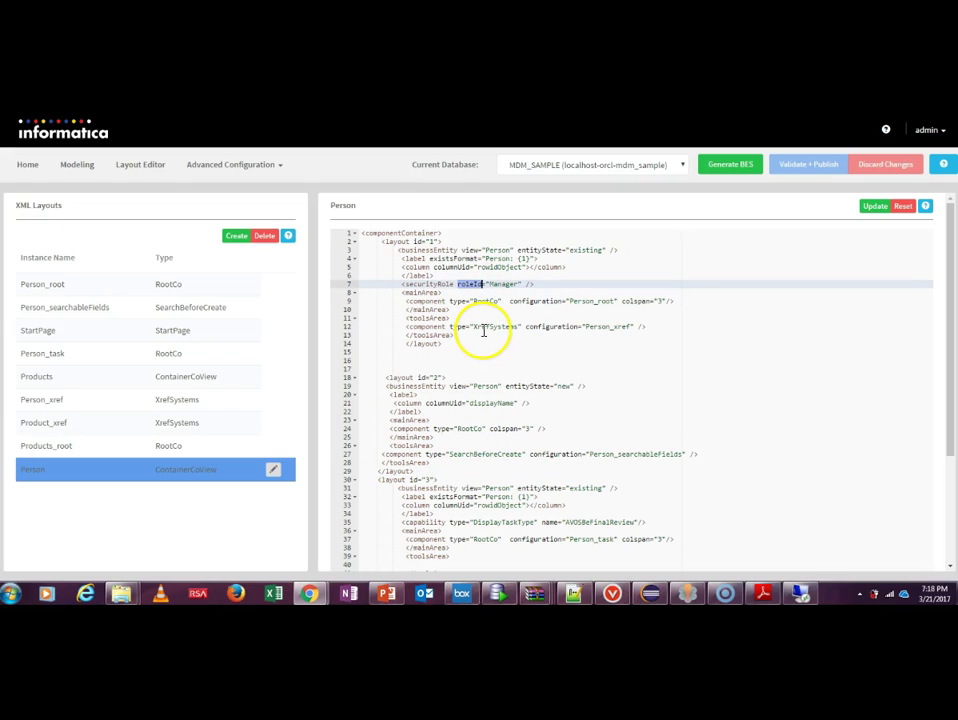
{"action": "left_click", "coordinate": [482, 327]}
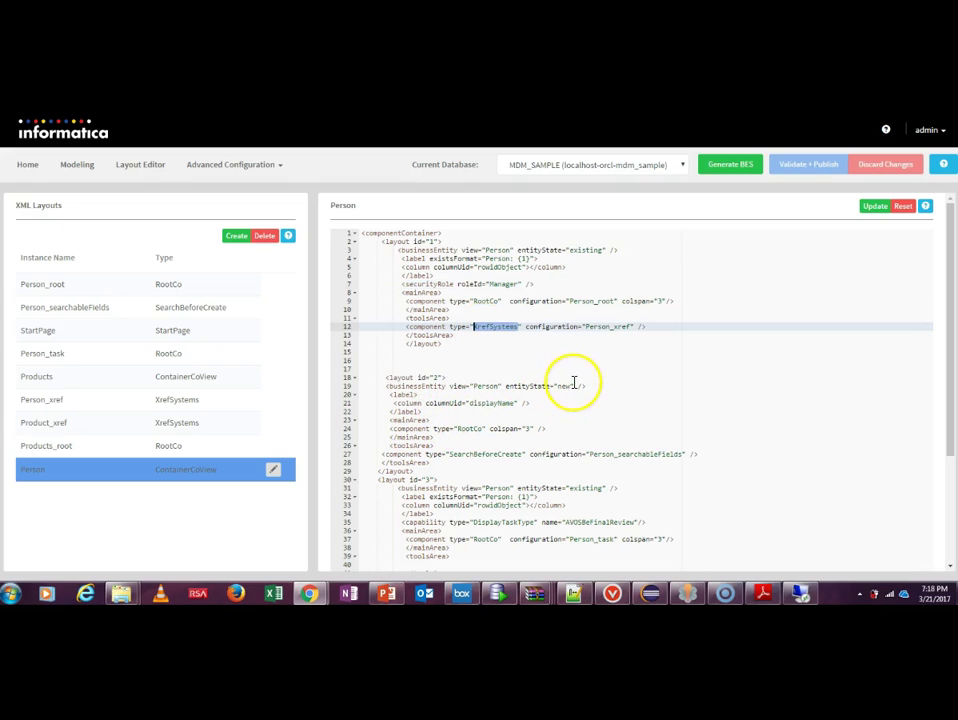
{"action": "double_click", "coordinate": [566, 386]}
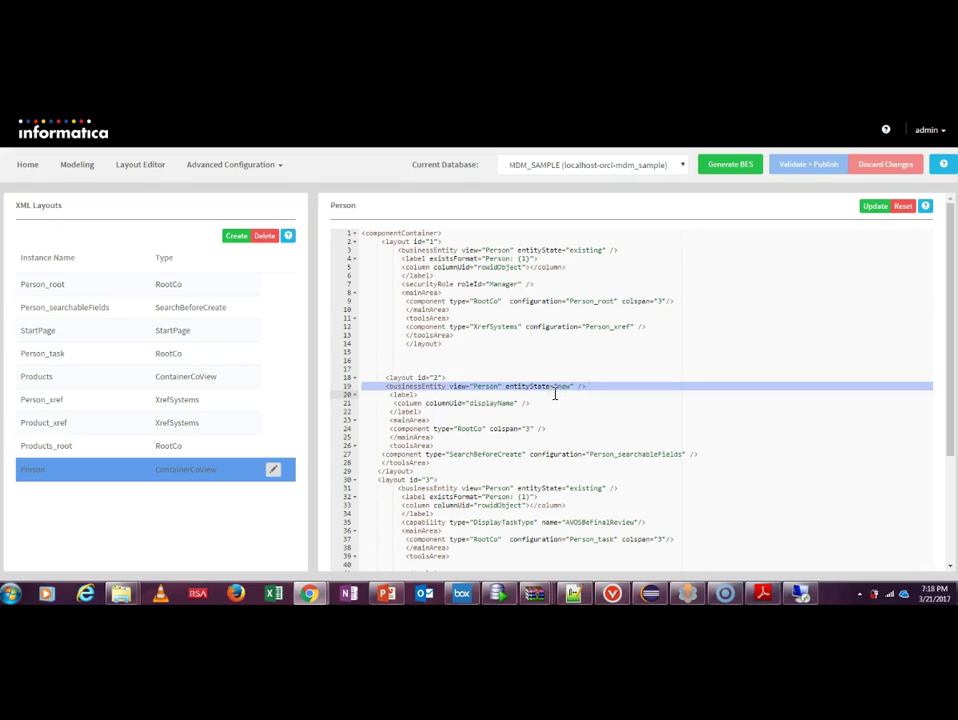
{"action": "left_click", "coordinate": [438, 453]}
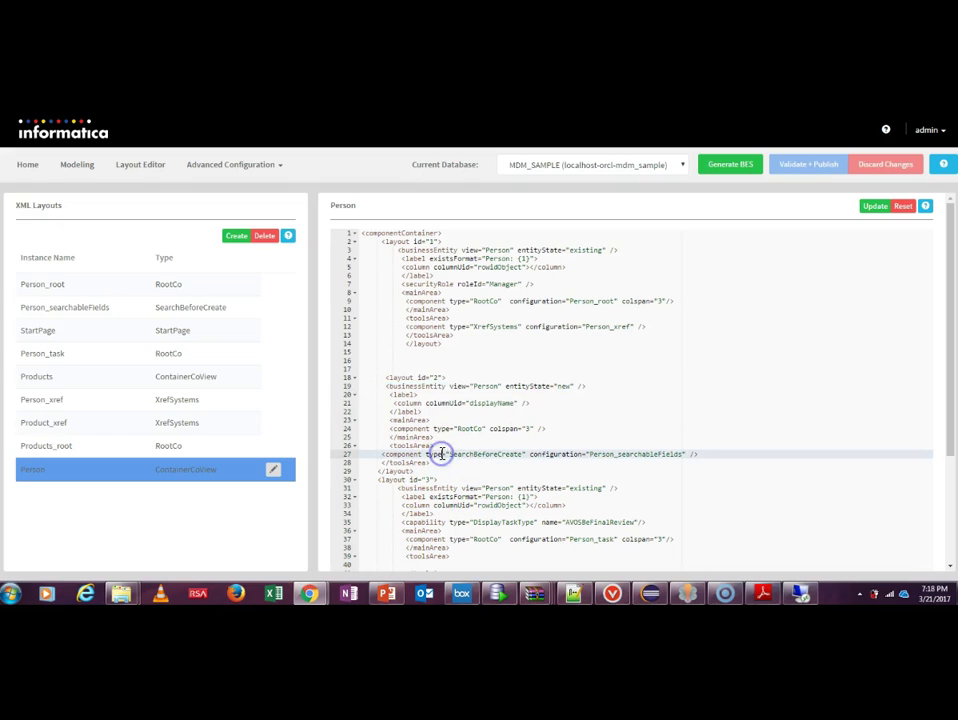
{"action": "triple_click", "coordinate": [508, 456]}
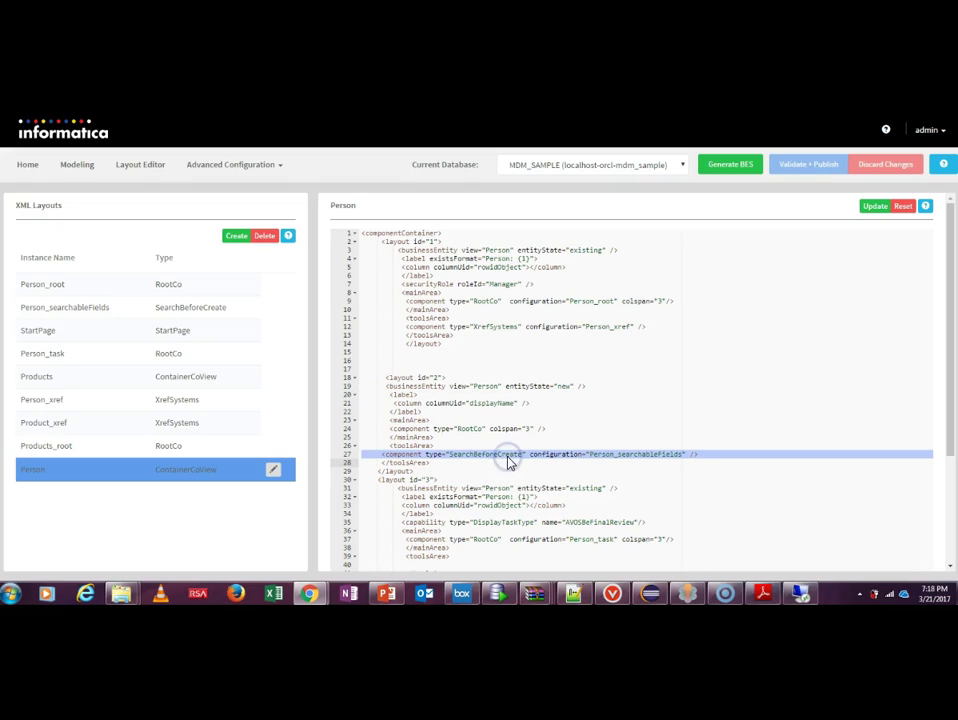
{"action": "double_click", "coordinate": [511, 456]}
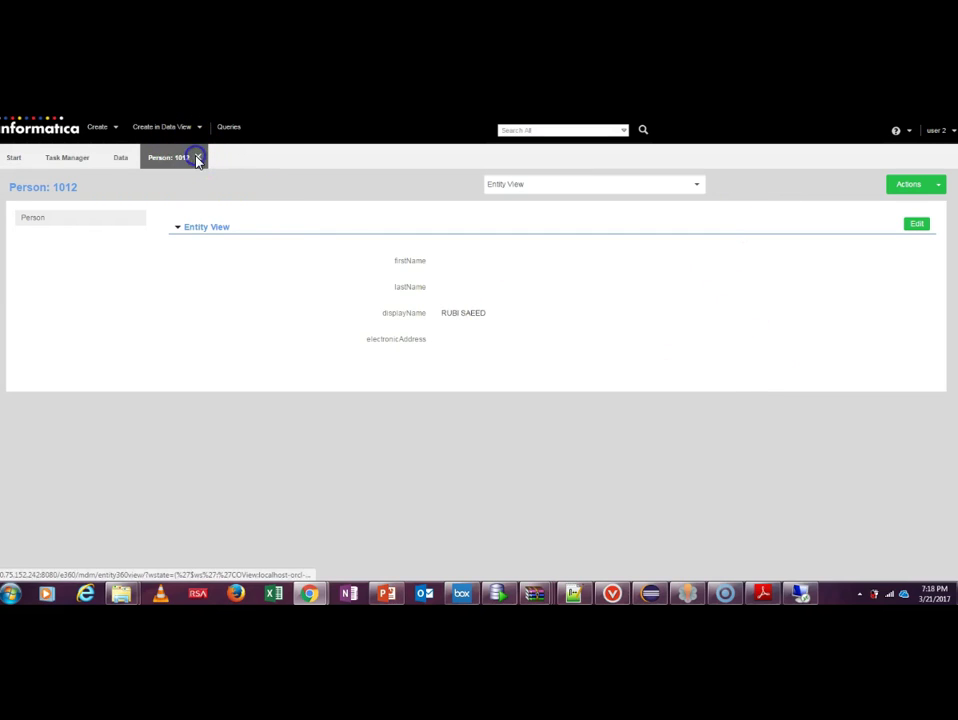
Switch to Informatica Data Director, close the open Person record and log user2 out
{"action": "left_click", "coordinate": [198, 160]}
{"action": "left_click", "coordinate": [940, 131]}
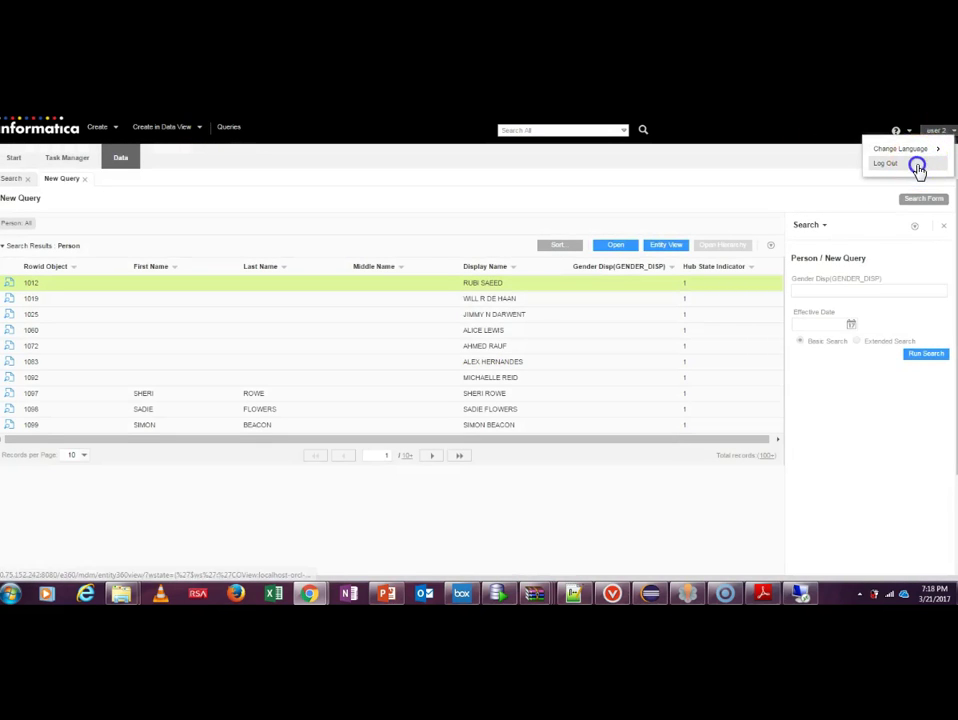
{"action": "left_click", "coordinate": [918, 166]}
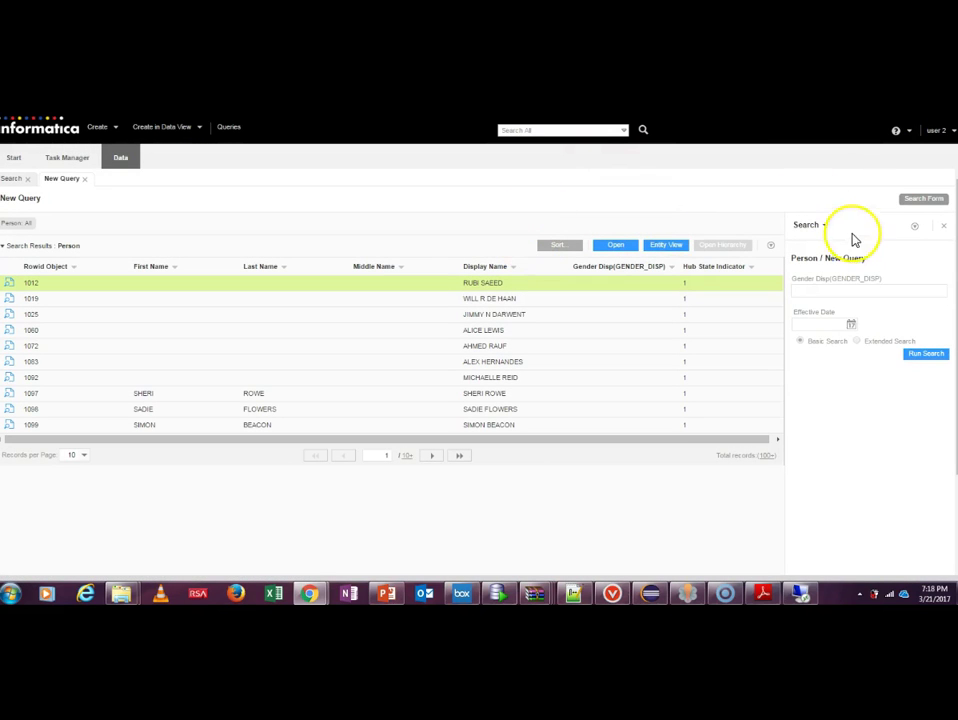
{"action": "left_click", "coordinate": [933, 131]}
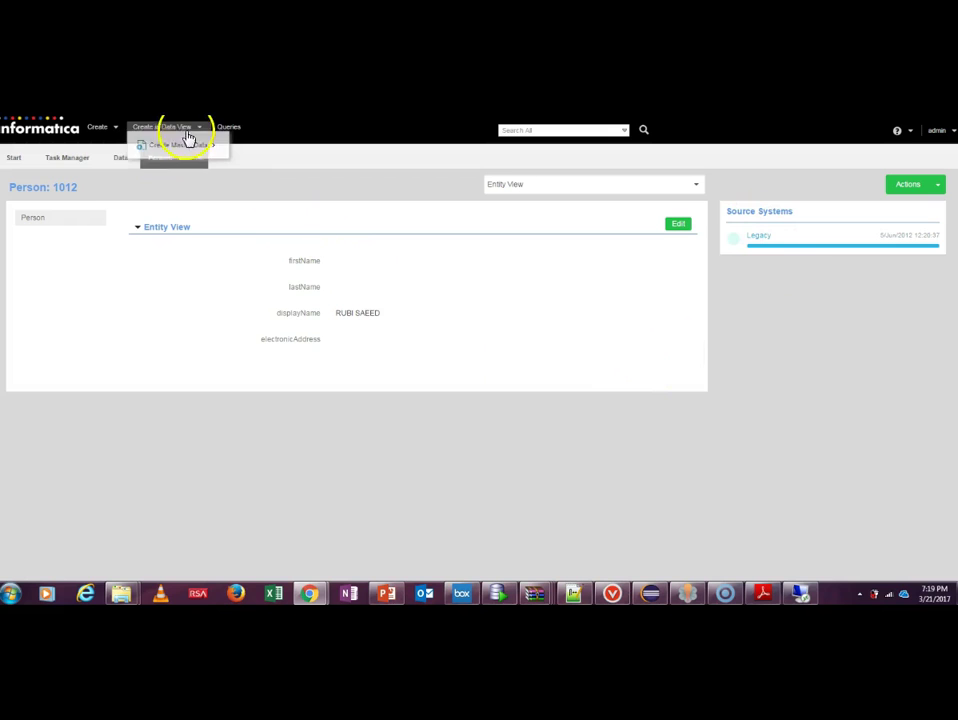
Start a new Person record, check its Similar Records area and enter dhsd as the display name
{"action": "left_click", "coordinate": [113, 143]}
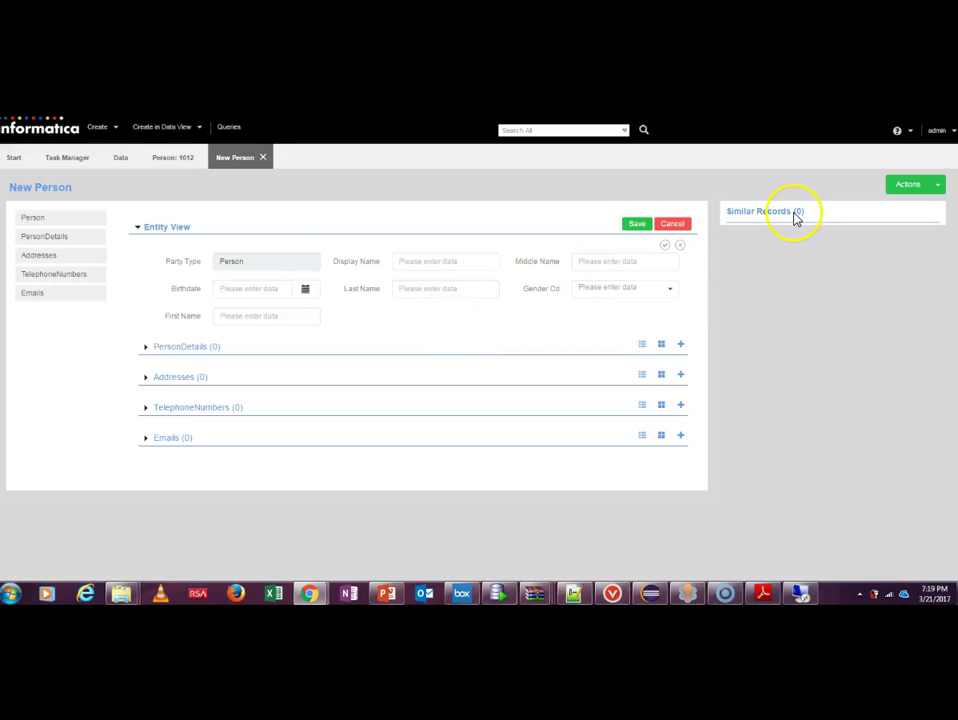
{"action": "left_click", "coordinate": [425, 265]}
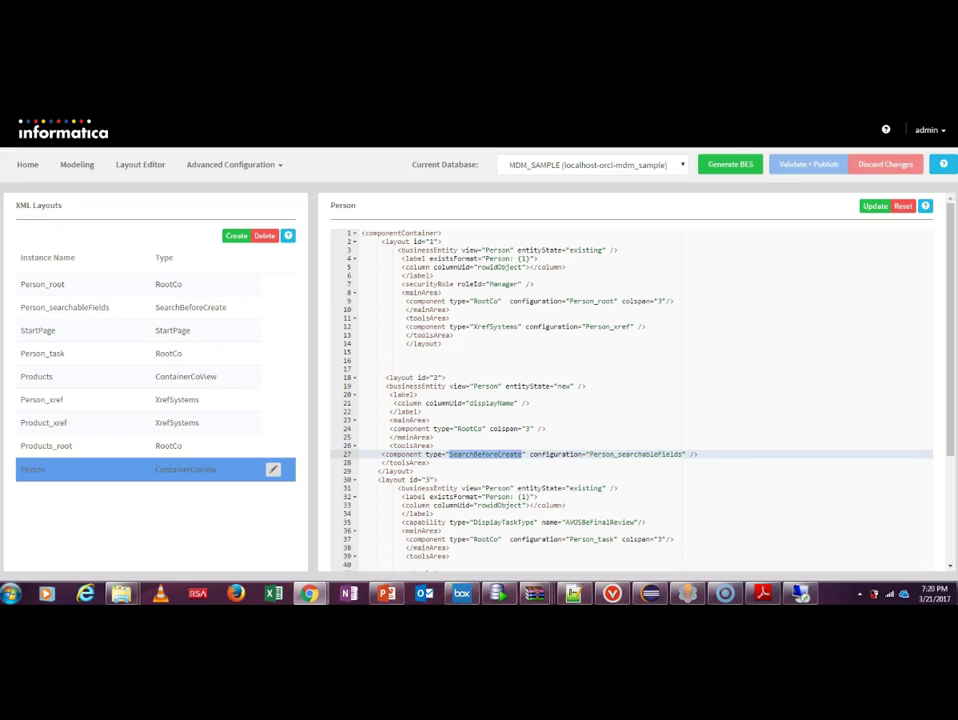
Switch to the Provisioning Tool and examine the capability line in layout 3, including its DisplayTaskType type and AVOSBeFinalReview name
{"action": "left_click", "coordinate": [577, 402]}
{"action": "key", "text": "Down"}
{"action": "key", "text": "Down"}
{"action": "key", "text": "Down"}
{"action": "key", "text": "Down"}
{"action": "key", "text": "Down"}
{"action": "key", "text": "Down"}
{"action": "key", "text": "Down"}
{"action": "key", "text": "Down"}
{"action": "key", "text": "Down"}
{"action": "key", "text": "Down"}
{"action": "key", "text": "Down"}
{"action": "key", "text": "Down"}
{"action": "key", "text": "Down"}
{"action": "key", "text": "Down"}
{"action": "key", "text": "Down"}
{"action": "key", "text": "Down"}
{"action": "key", "text": "Down"}
{"action": "key", "text": "Down"}
{"action": "key", "text": "Down"}
{"action": "key", "text": "Down"}
{"action": "key", "text": "Down"}
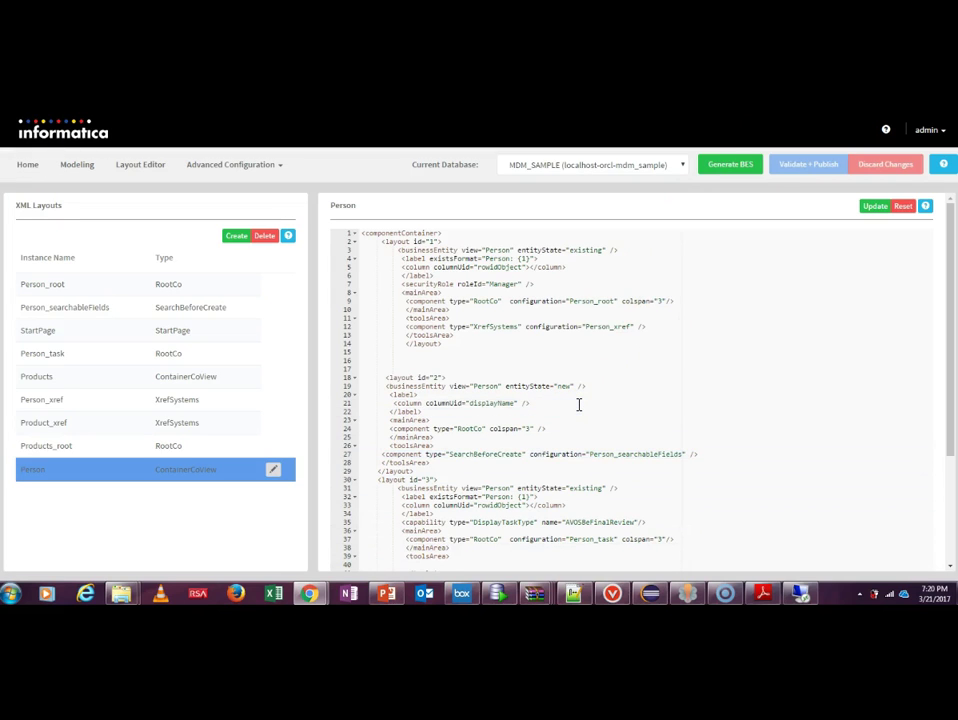
{"action": "double_click", "coordinate": [442, 522]}
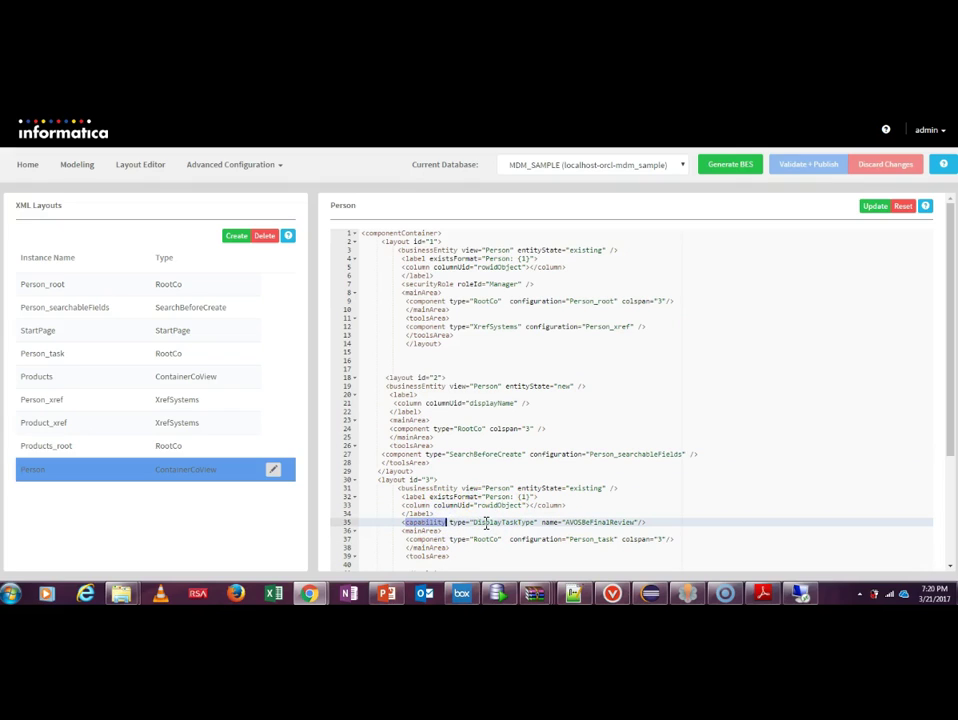
{"action": "double_click", "coordinate": [485, 523]}
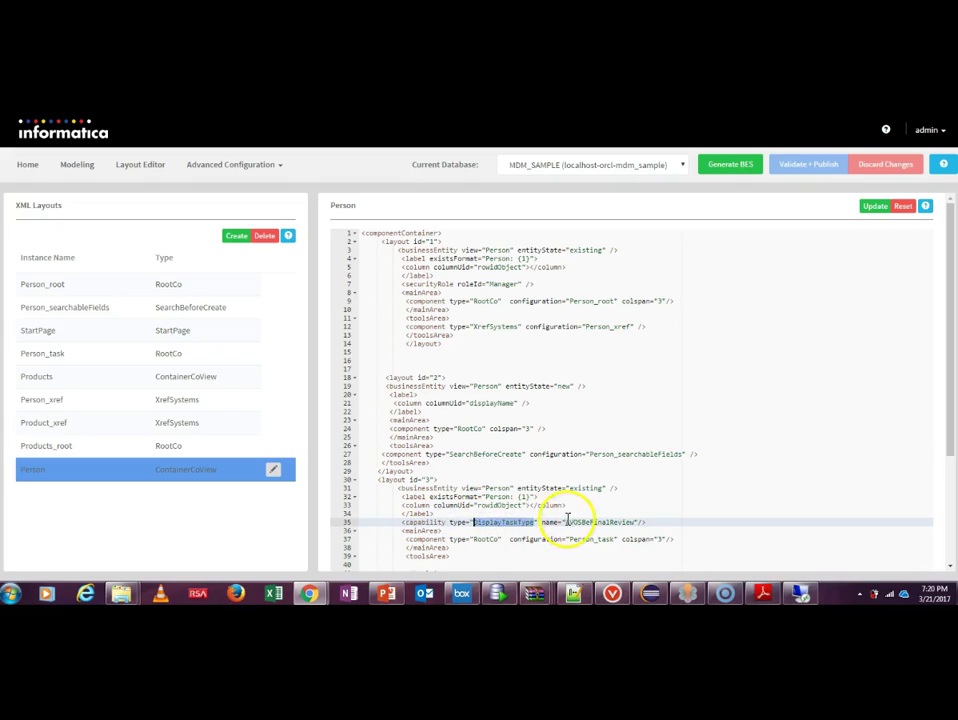
{"action": "double_click", "coordinate": [580, 523]}
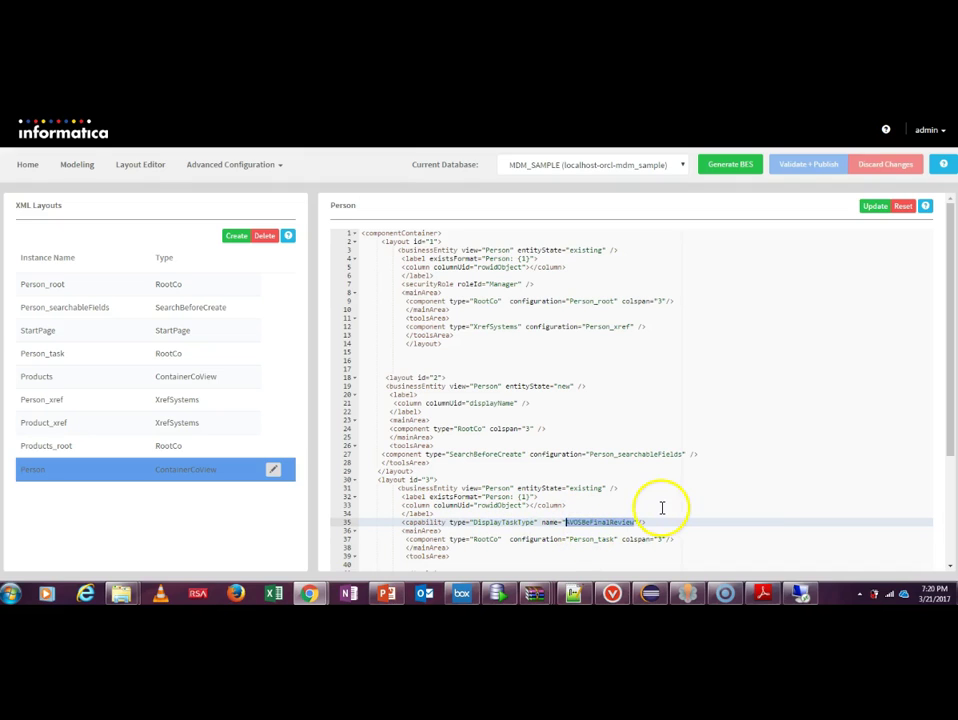
{"action": "scroll", "coordinate": [941, 515], "scroll_direction": "down", "scroll_amount": 3}
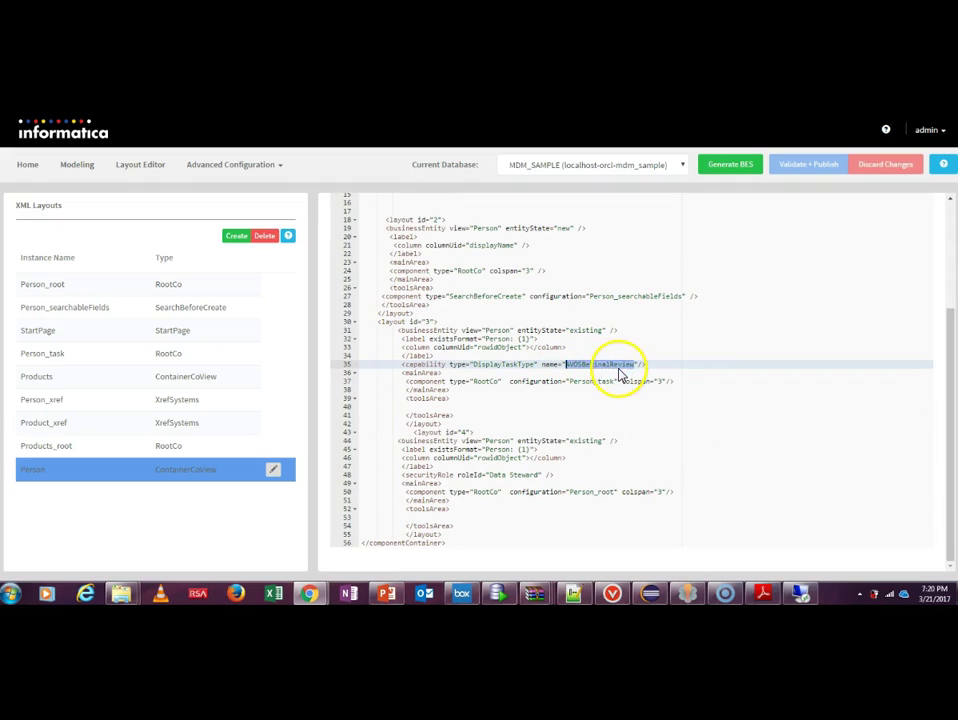
{"action": "double_click", "coordinate": [625, 366]}
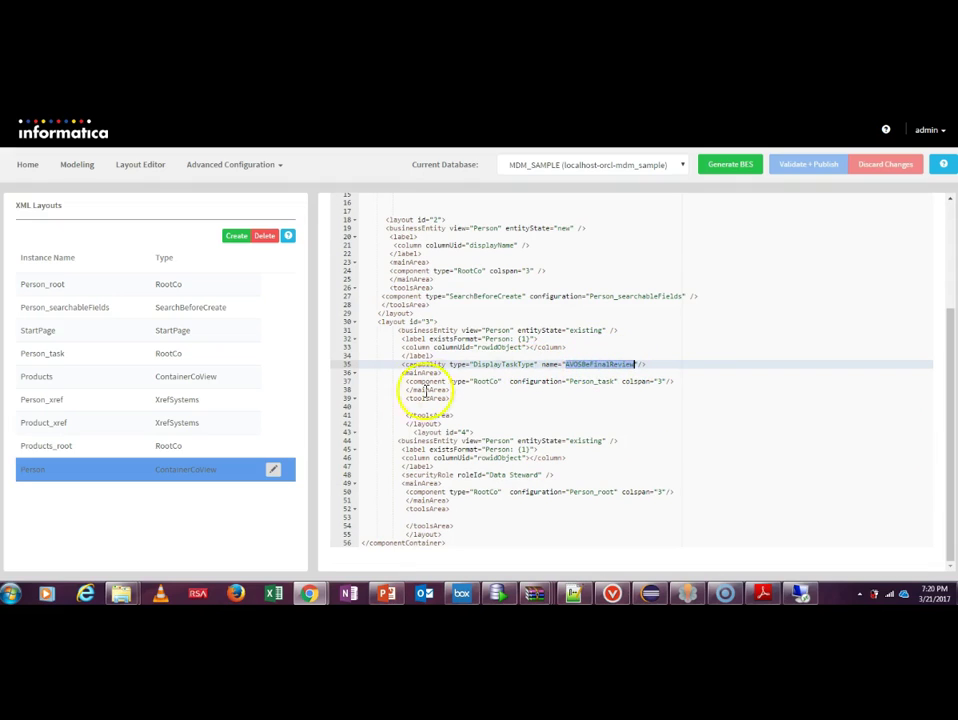
Examine layout 3's main area with the Person_task RootCo component and its tools area
{"action": "left_click_drag", "start_coordinate": [400, 381], "coordinate": [465, 419]}
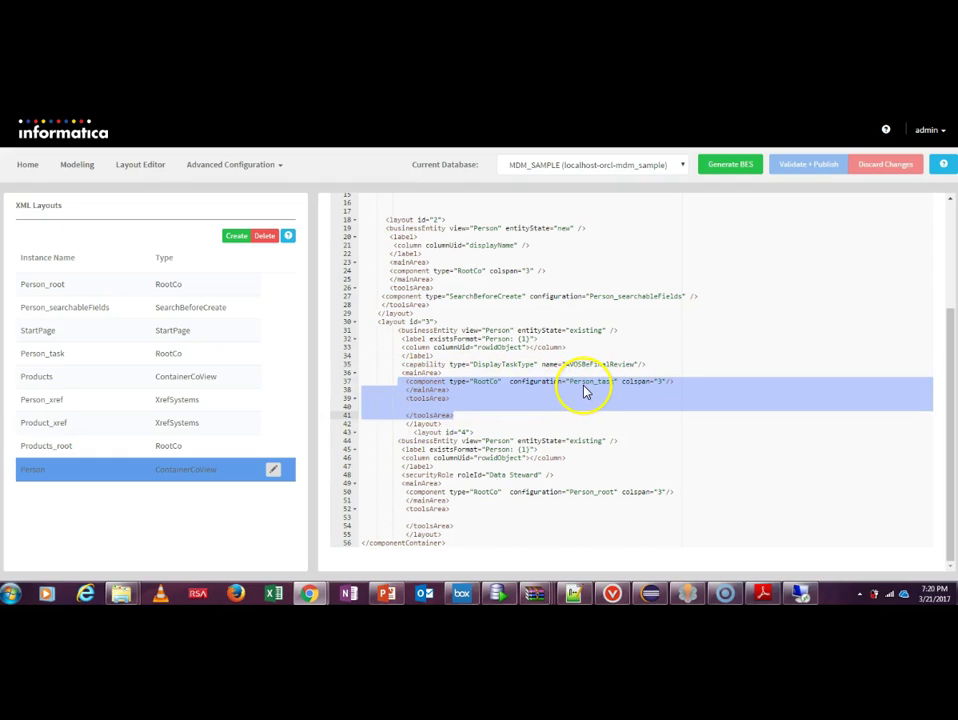
{"action": "double_click", "coordinate": [486, 384]}
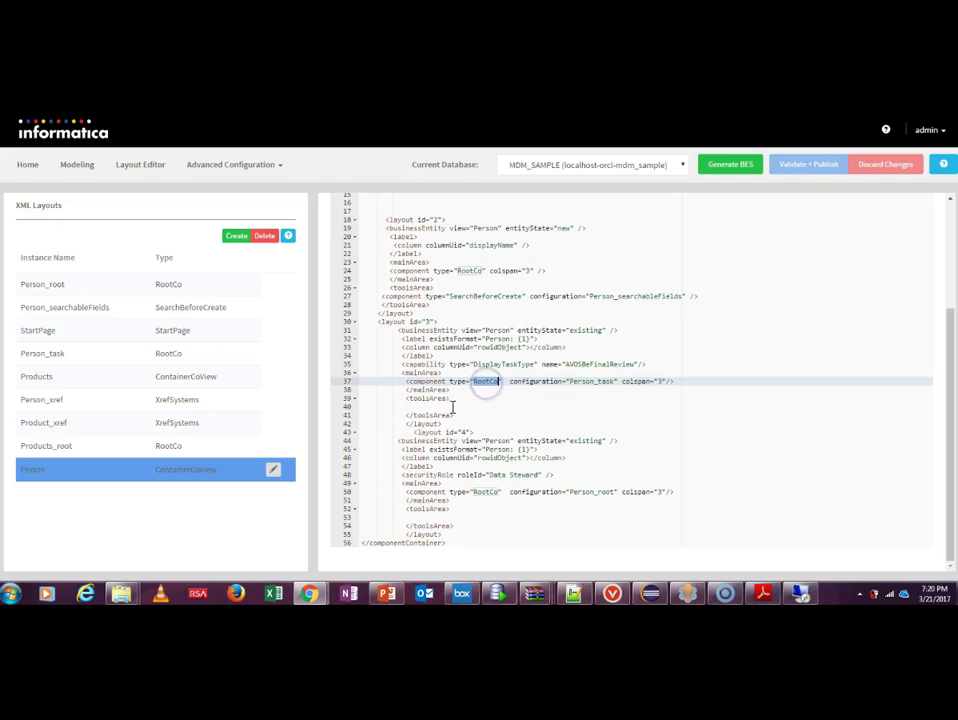
{"action": "left_click", "coordinate": [434, 413]}
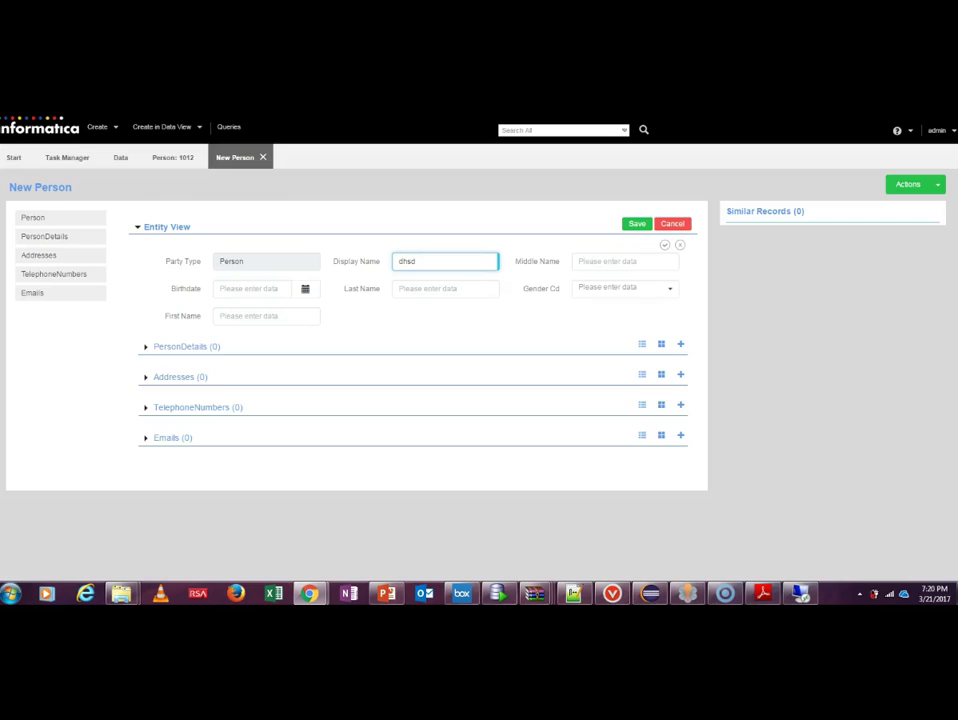
Switch to Informatica Data Director, discard the unsaved new Person and close the open Person record
{"action": "left_click", "coordinate": [263, 157]}
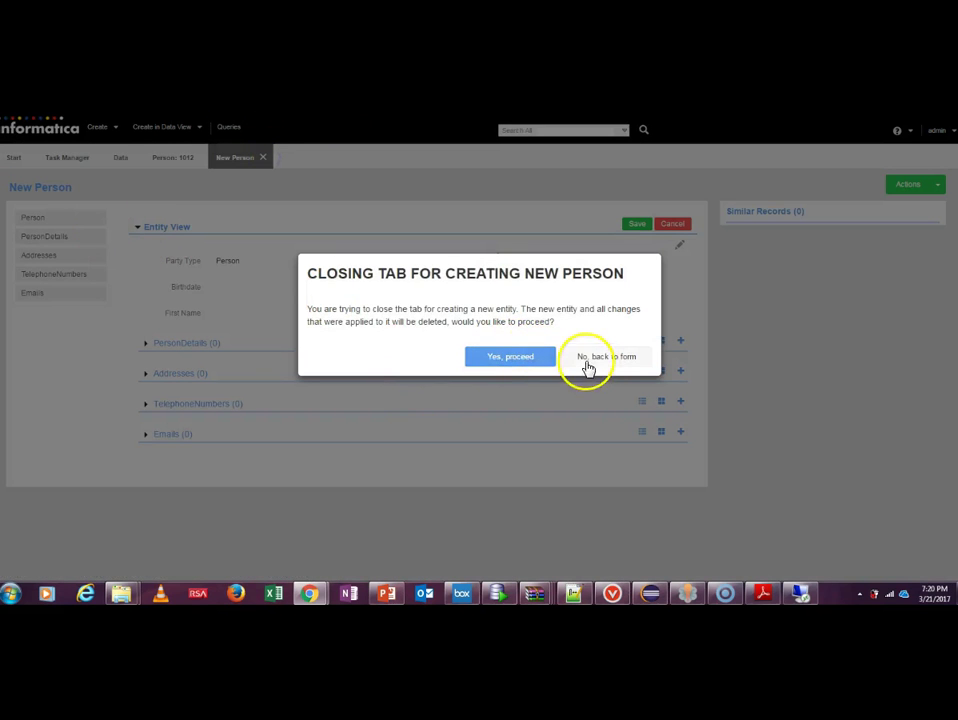
{"action": "left_click", "coordinate": [527, 362]}
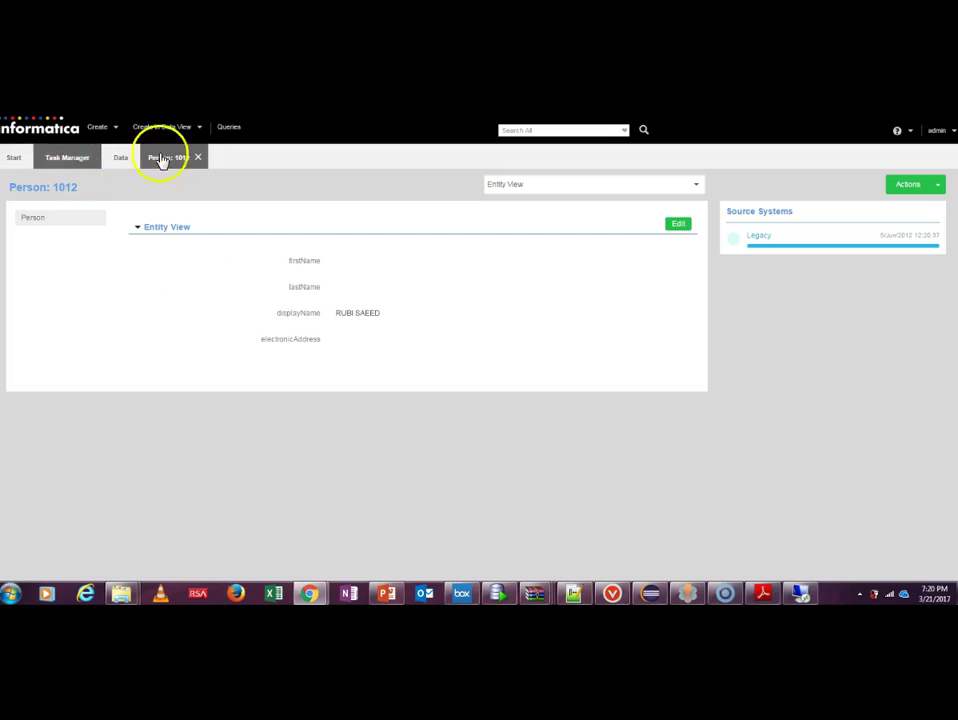
{"action": "left_click", "coordinate": [199, 157]}
Go through the Task Manager to the Start page and open the Send for Approval task from Available Tasks
{"action": "left_click", "coordinate": [67, 157]}
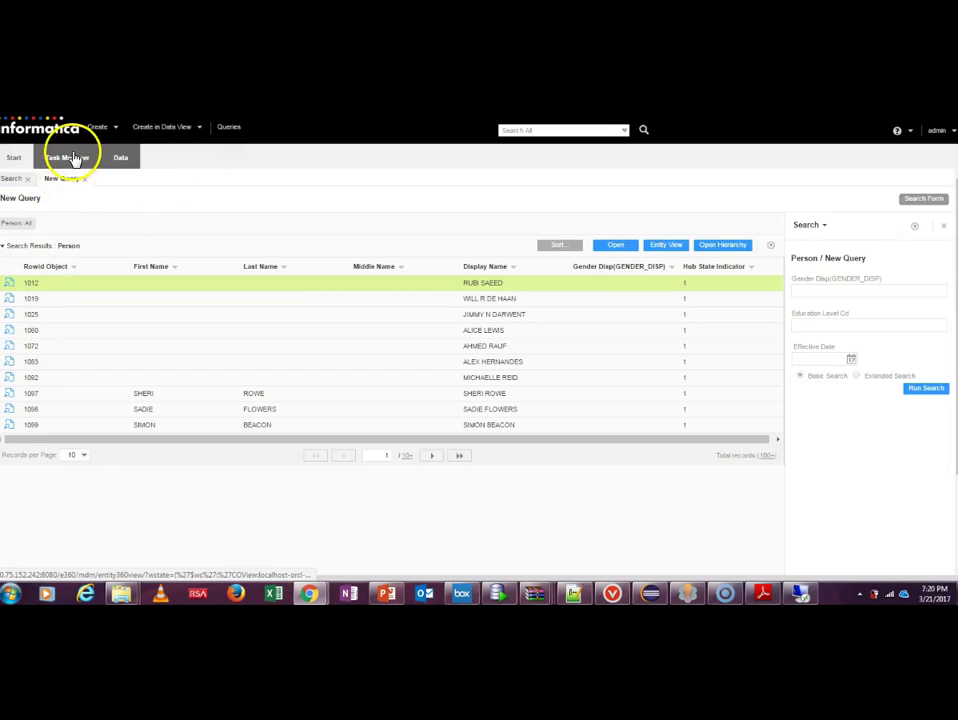
{"action": "left_click", "coordinate": [18, 158]}
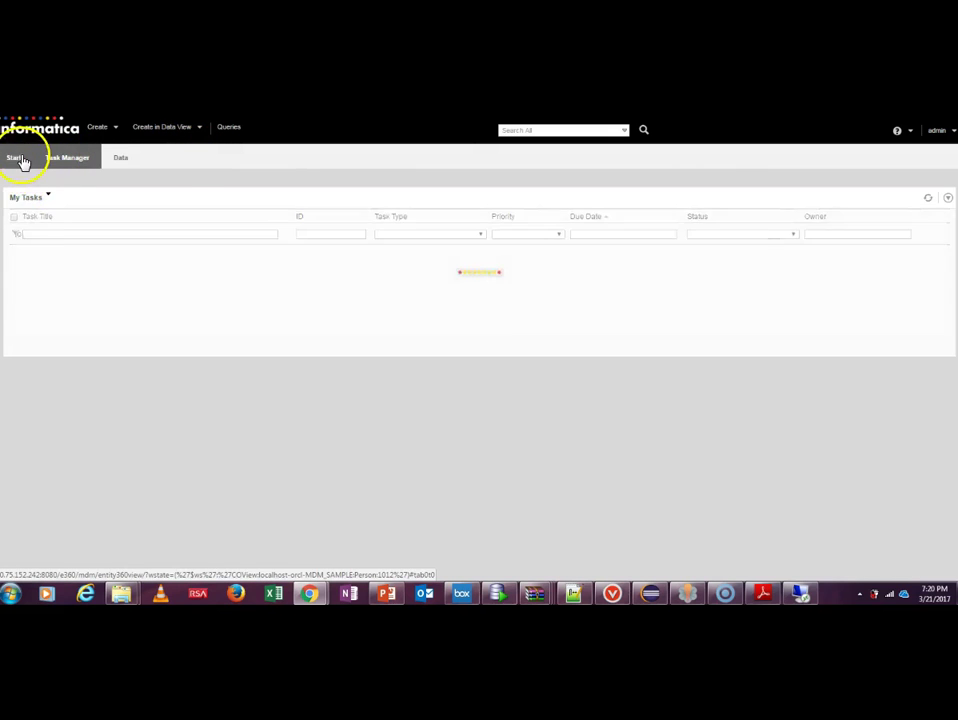
{"action": "left_click", "coordinate": [274, 284]}
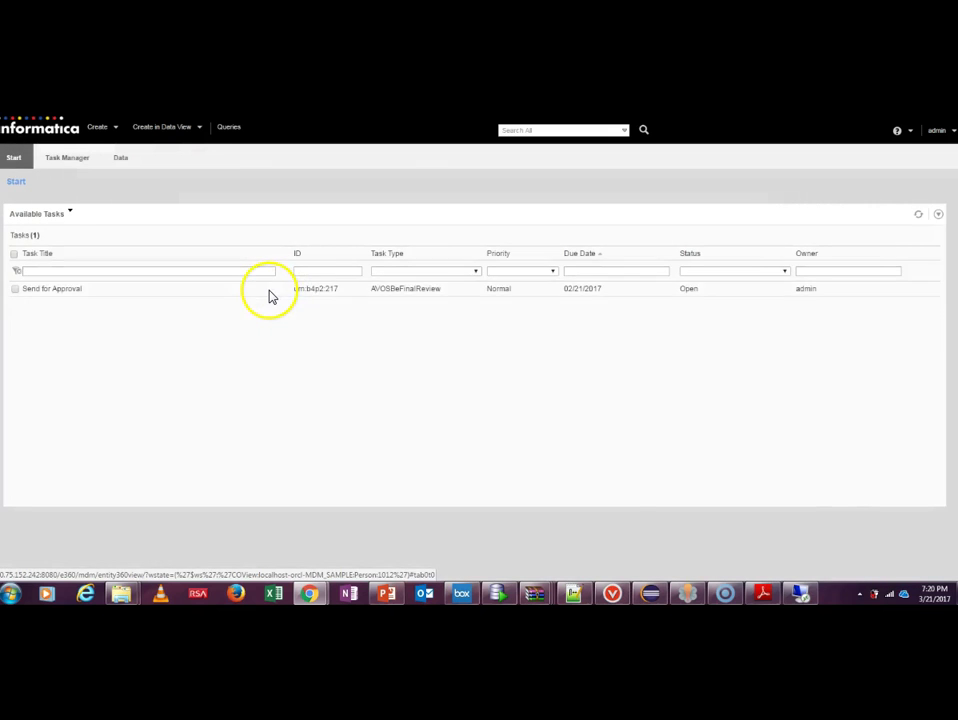
{"action": "left_click", "coordinate": [270, 293]}
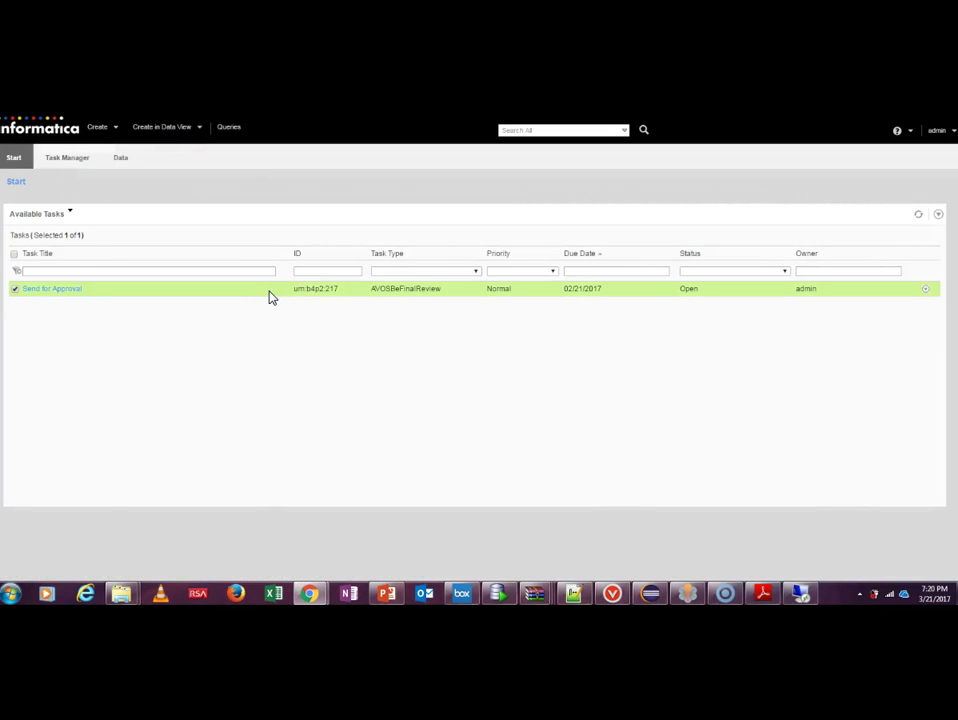
{"action": "left_click", "coordinate": [46, 297]}
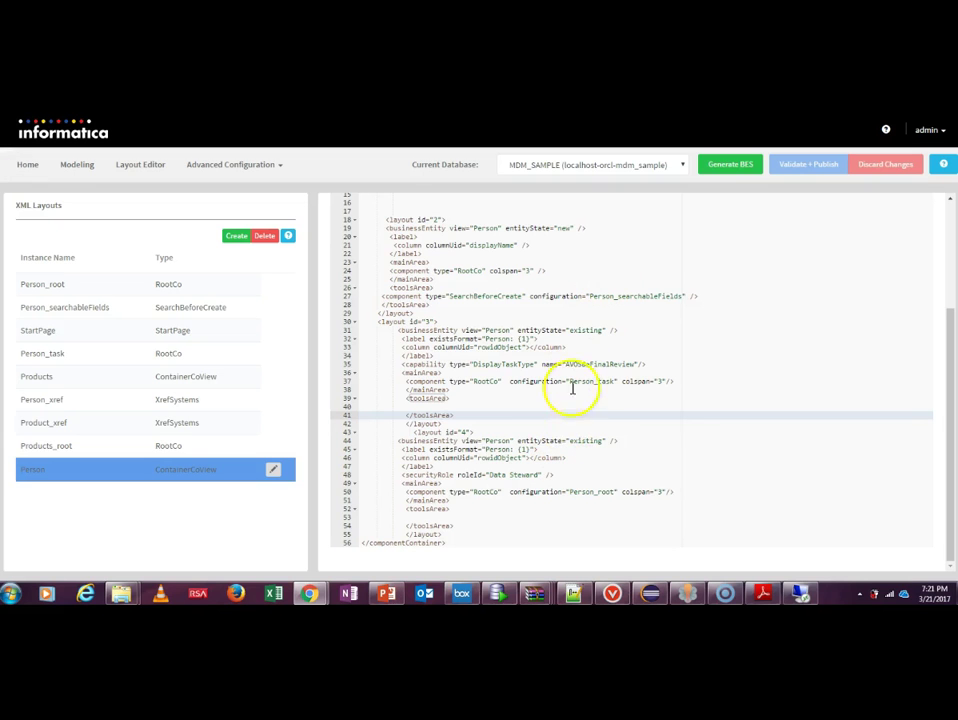
Switch to the Provisioning Tool and check the AVOSBeFinalReview task name and capability type in layout 3
{"action": "double_click", "coordinate": [597, 365]}
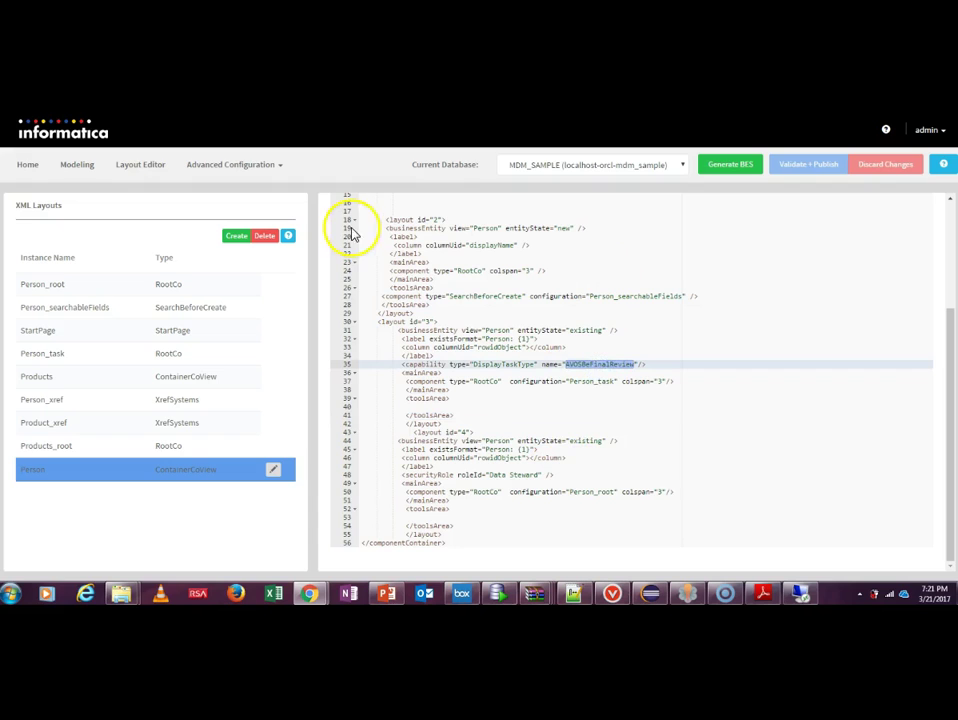
{"action": "left_click", "coordinate": [466, 366]}
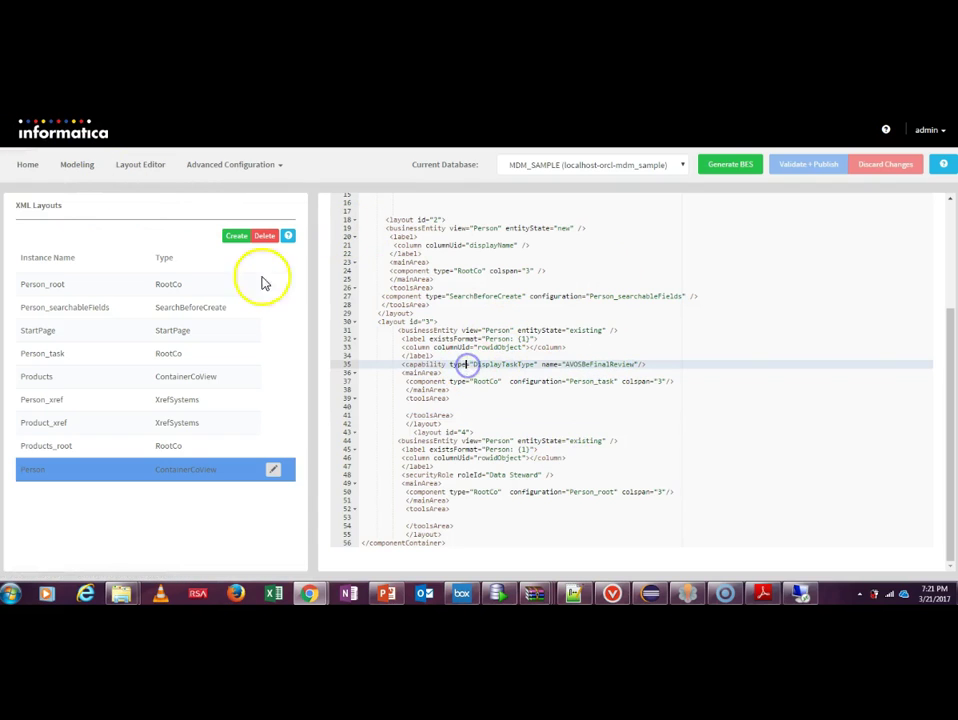